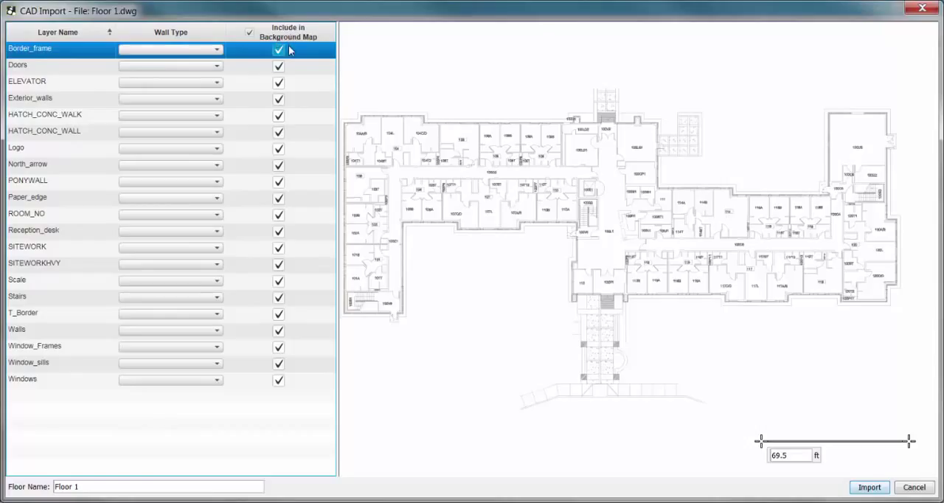
Assign the wall type Door, Interior Office (4dB) to the Doors layer and Elevator Shaft (30dB) to the ELEVATOR layer.
{"action": "left_click", "coordinate": [88, 64]}
{"action": "left_click", "coordinate": [194, 66]}
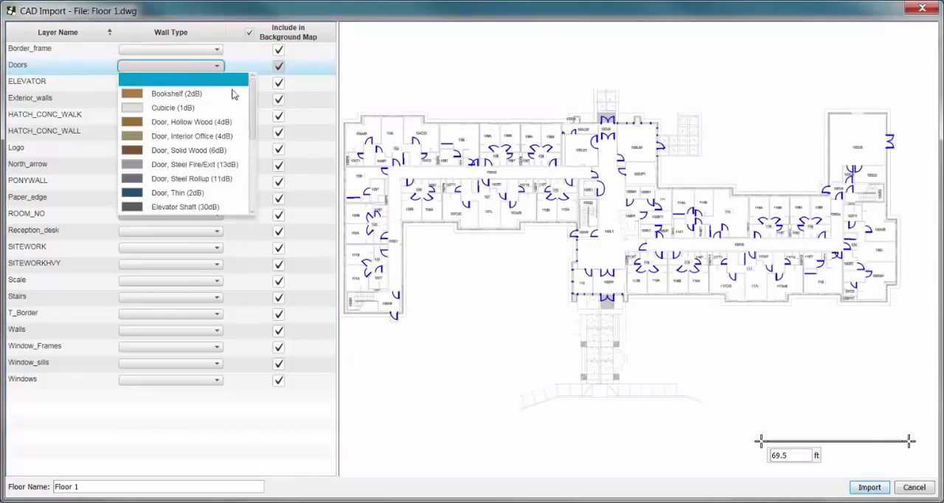
{"action": "left_click", "coordinate": [225, 136]}
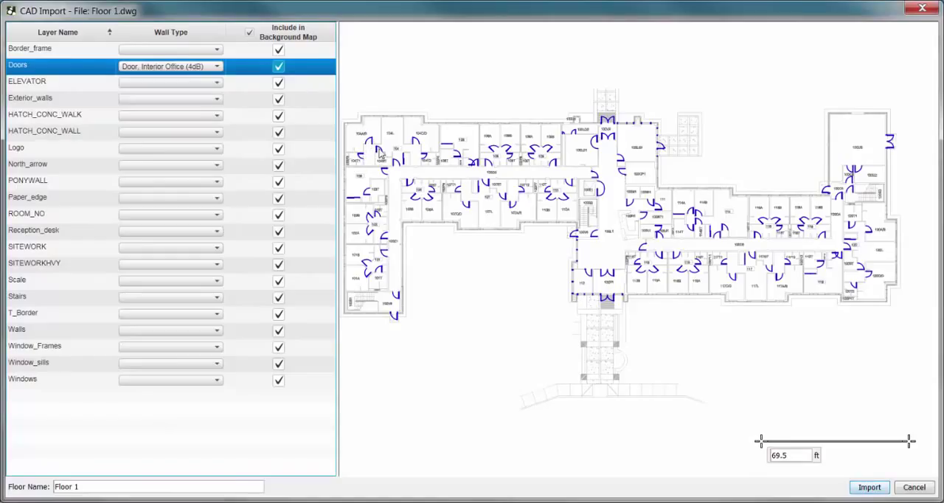
{"action": "left_click", "coordinate": [79, 81]}
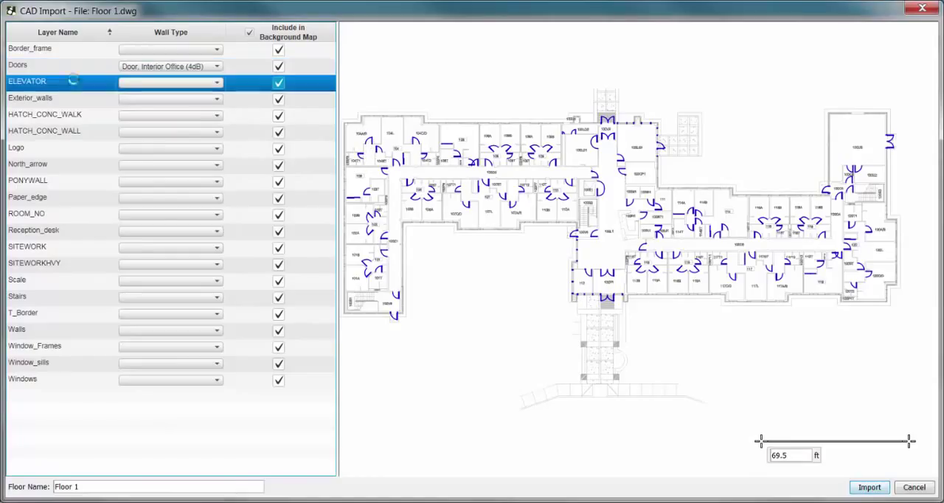
{"action": "left_click", "coordinate": [219, 86]}
{"action": "scroll", "coordinate": [251, 158], "scroll_direction": "down", "scroll_amount": 3}
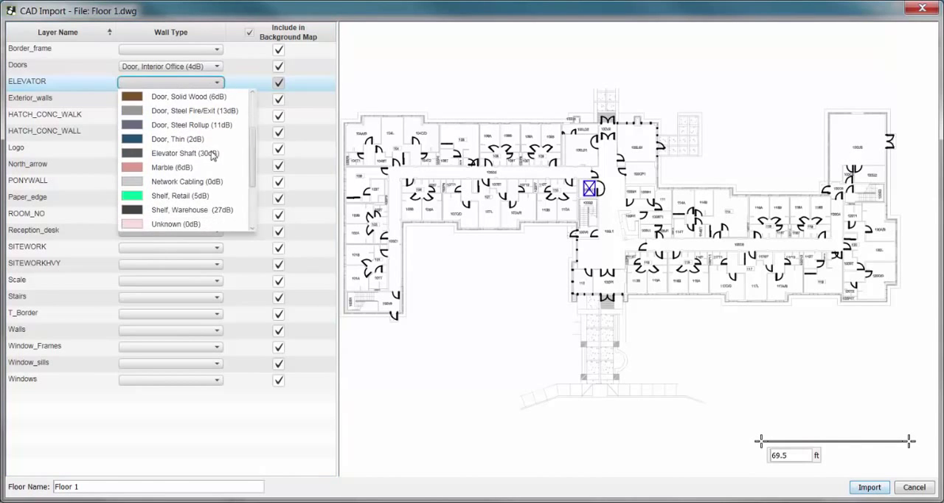
{"action": "left_click", "coordinate": [211, 154]}
Assign the wall type Wall, Concrete (12dB) to the Exterior_walls layer.
{"action": "left_click", "coordinate": [78, 101]}
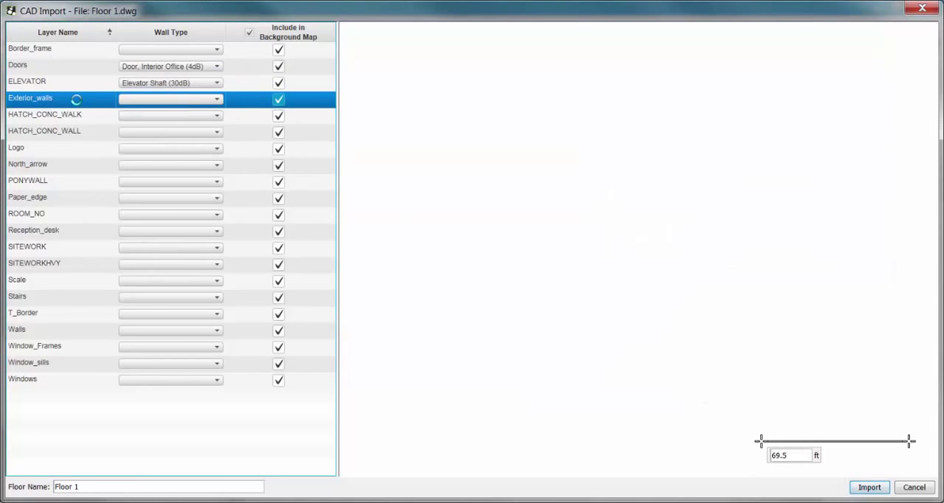
{"action": "left_click", "coordinate": [199, 103]}
{"action": "left_click_drag", "start_coordinate": [251, 154], "coordinate": [265, 246]}
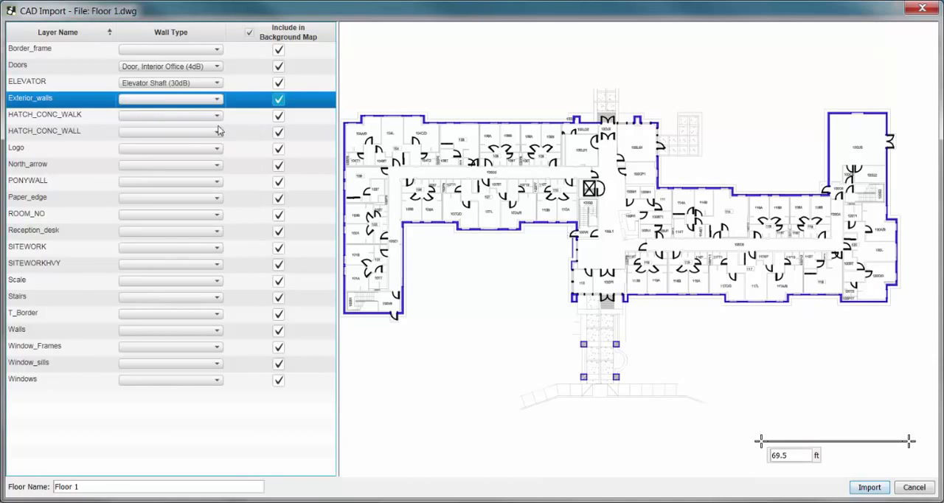
{"action": "left_click", "coordinate": [220, 107]}
{"action": "left_click", "coordinate": [201, 184]}
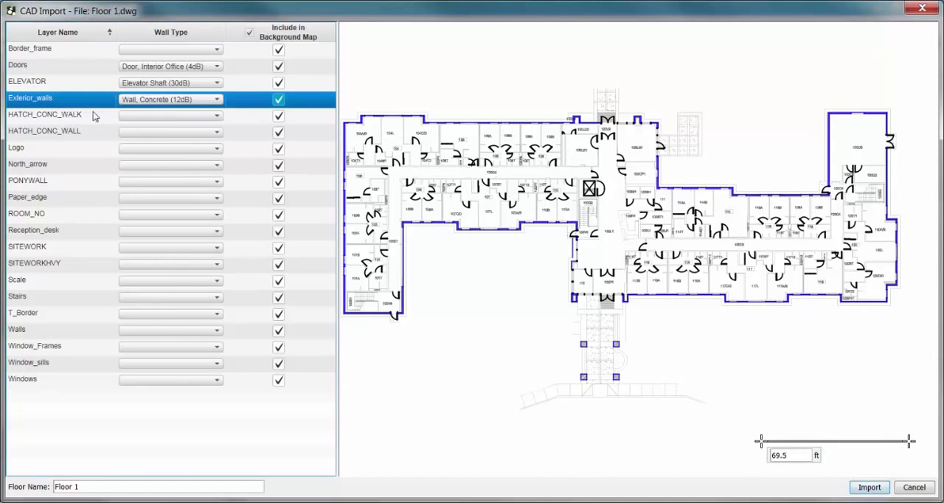
Examine in the plan preview which elements each layer from HATCH_CONC_WALK through T_Border contains.
{"action": "left_click", "coordinate": [85, 114]}
{"action": "left_click", "coordinate": [90, 130]}
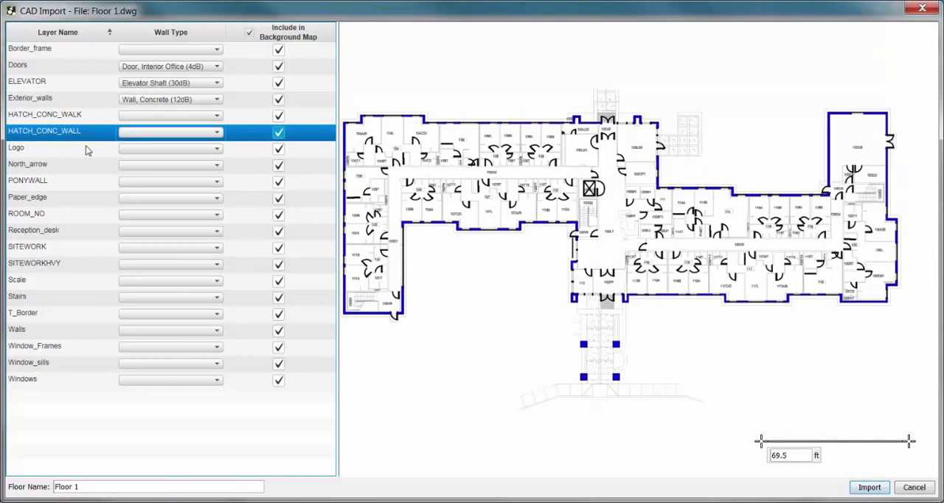
{"action": "left_click", "coordinate": [85, 147]}
{"action": "left_click", "coordinate": [81, 165]}
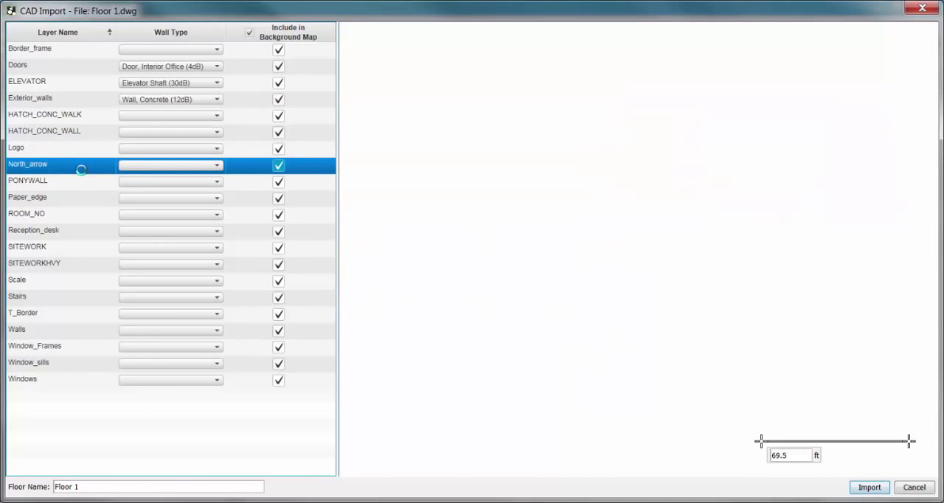
{"action": "left_click", "coordinate": [80, 179]}
{"action": "left_click", "coordinate": [79, 196]}
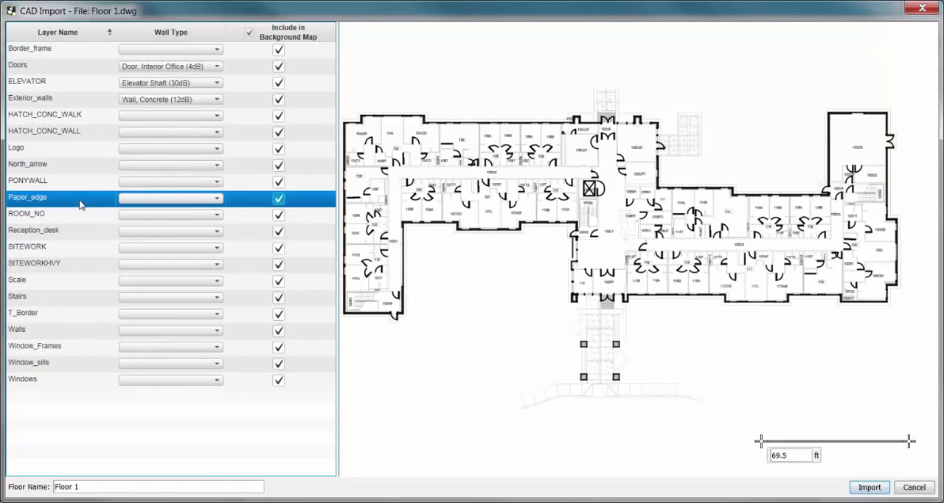
{"action": "left_click", "coordinate": [78, 213]}
{"action": "left_click", "coordinate": [76, 231]}
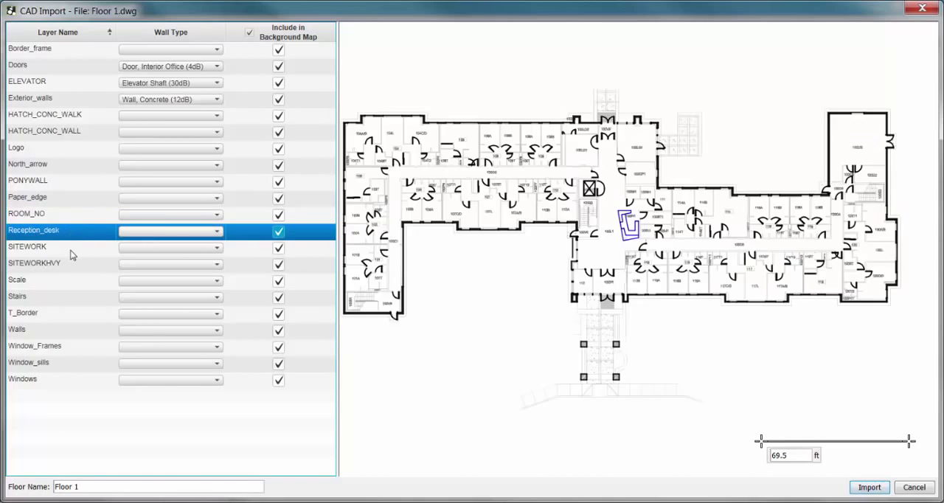
{"action": "left_click", "coordinate": [70, 250]}
{"action": "left_click", "coordinate": [71, 264]}
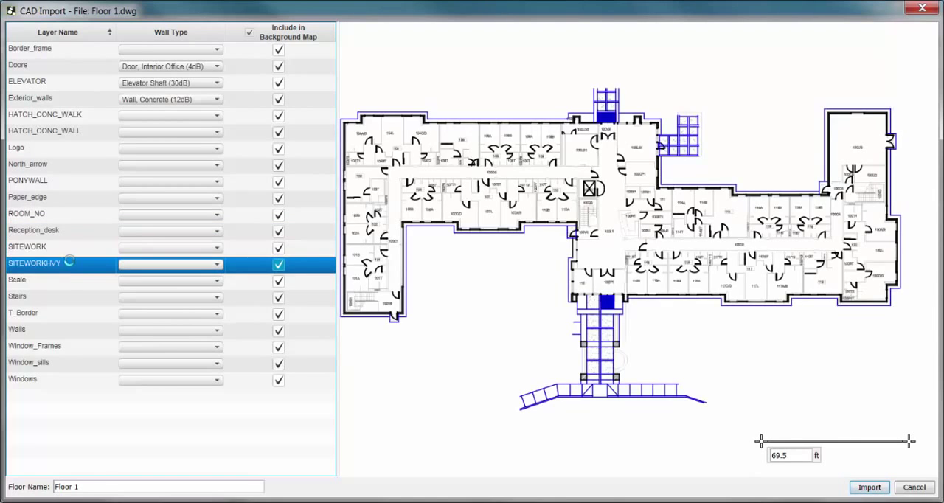
{"action": "left_click", "coordinate": [71, 281]}
{"action": "left_click", "coordinate": [68, 295]}
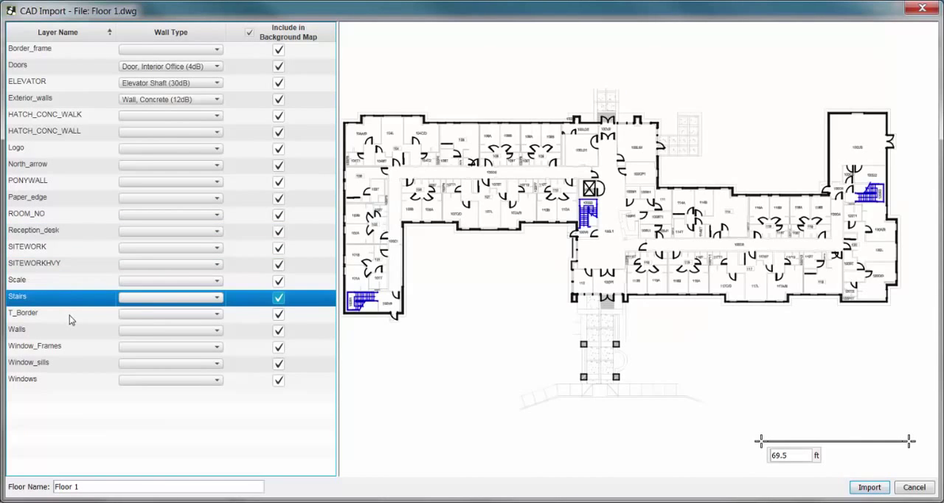
{"action": "left_click", "coordinate": [70, 315]}
Assign the wall type Wall, Dry (3dB) to the Walls layer of the Floor 1 drawing.
{"action": "left_click", "coordinate": [74, 330]}
{"action": "left_click", "coordinate": [198, 333]}
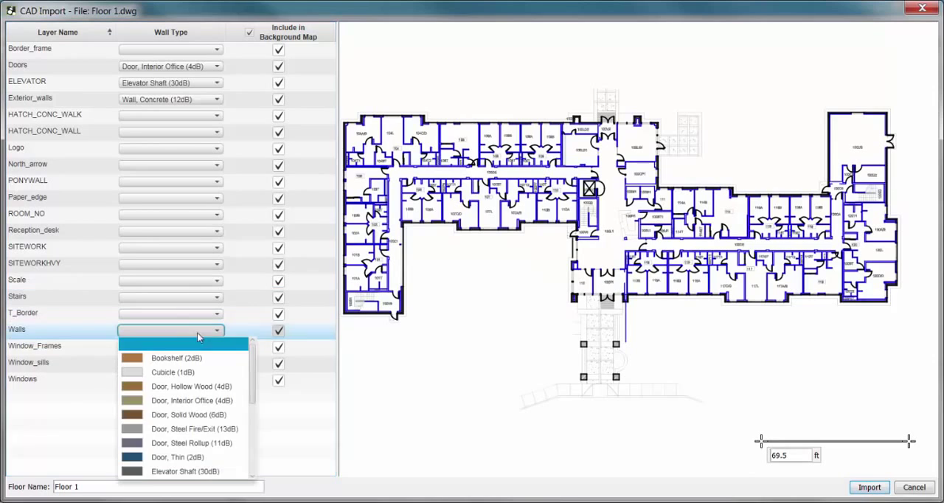
{"action": "left_click_drag", "start_coordinate": [259, 374], "coordinate": [257, 465]}
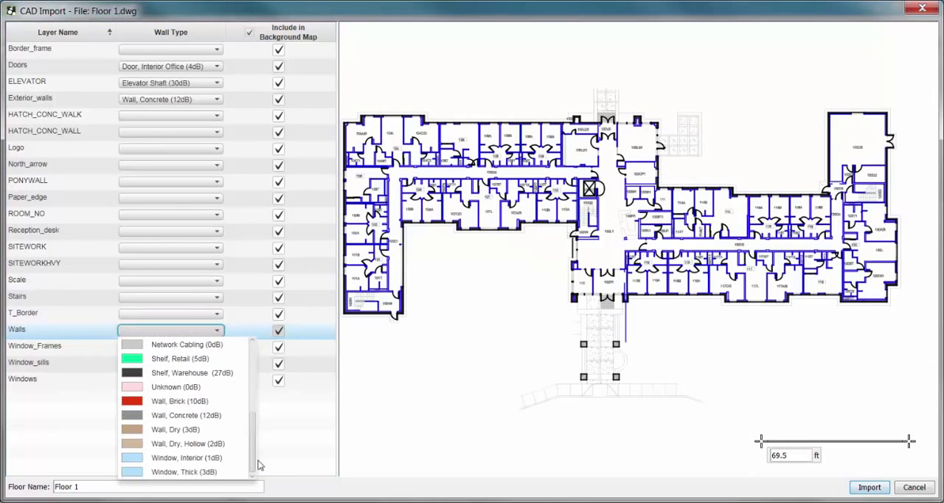
{"action": "left_click", "coordinate": [198, 432]}
Assign the wall type Window, Thick (3dB) to the Windows layer and import the Floor 1 drawing.
{"action": "left_click", "coordinate": [104, 347]}
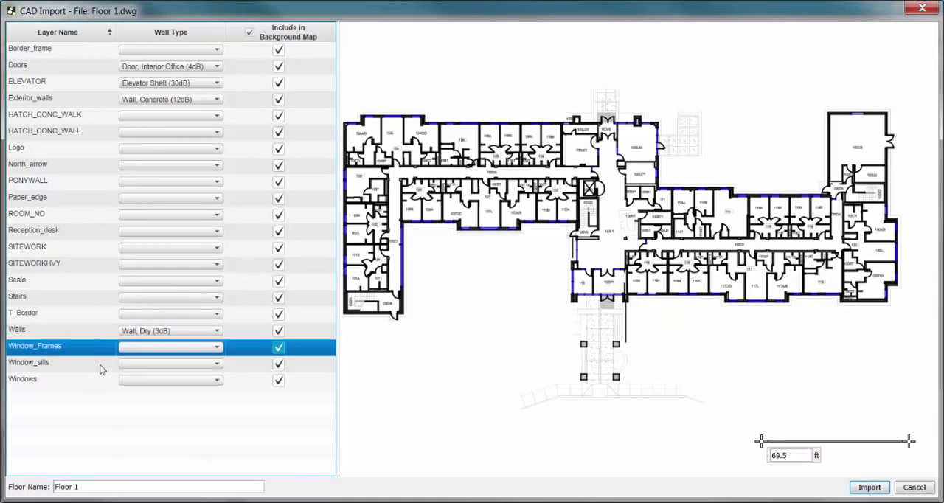
{"action": "left_click", "coordinate": [100, 363]}
{"action": "left_click", "coordinate": [101, 379]}
{"action": "left_click", "coordinate": [204, 381]}
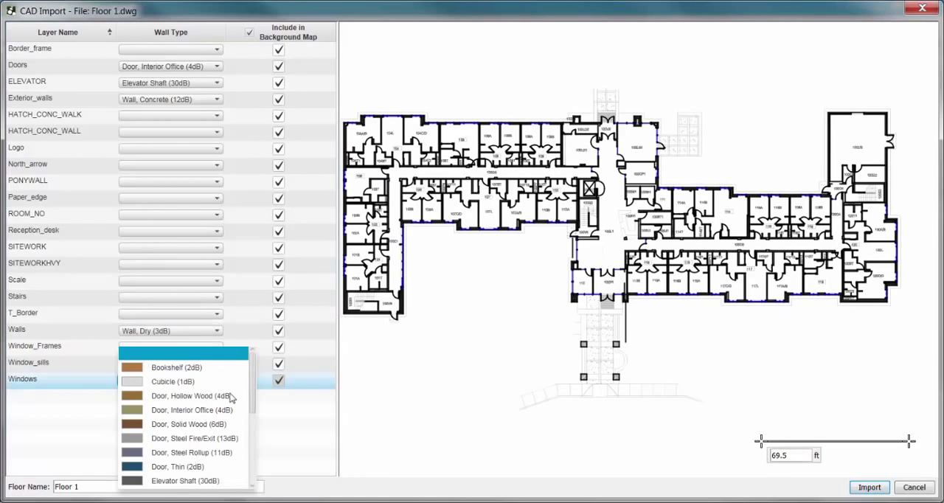
{"action": "left_click_drag", "start_coordinate": [251, 402], "coordinate": [257, 480]}
{"action": "left_click", "coordinate": [235, 484]}
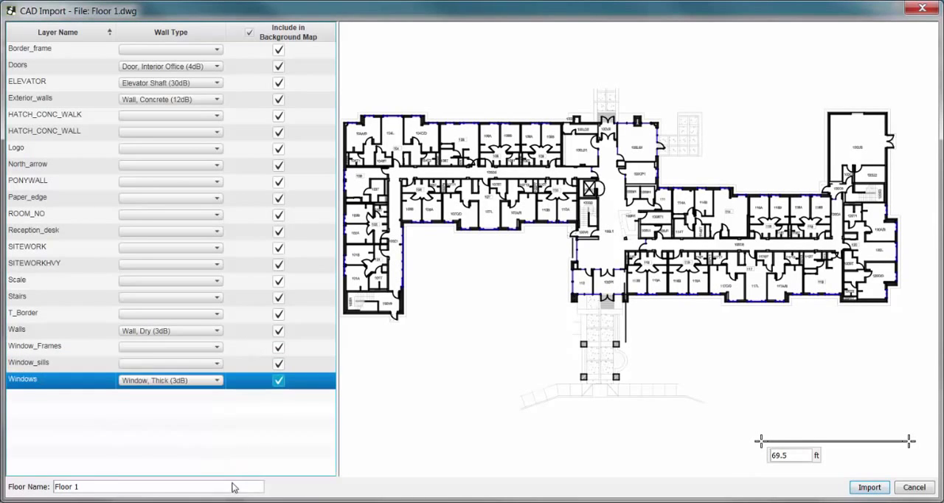
{"action": "left_click", "coordinate": [883, 492]}
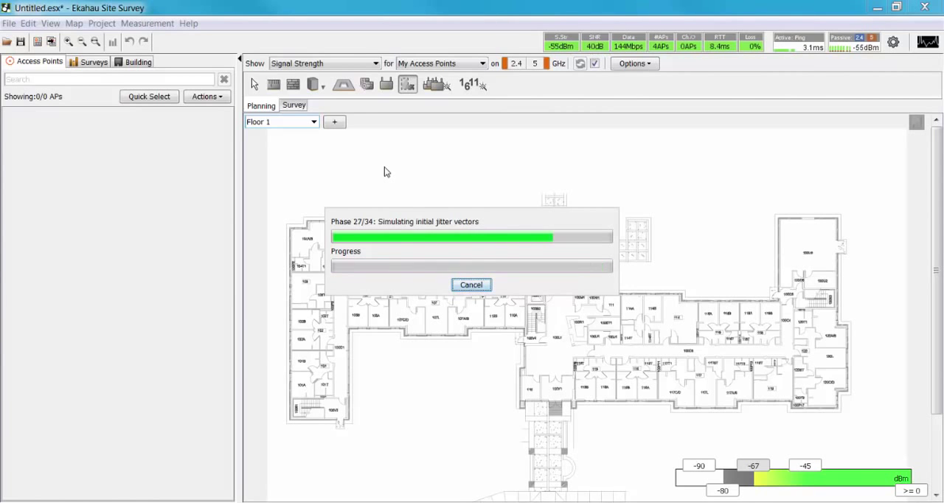
Add Floor 2.dwg as a new floor plan and assign Door, Interior Office (4dB) to its Doors layer.
{"action": "left_click", "coordinate": [334, 122]}
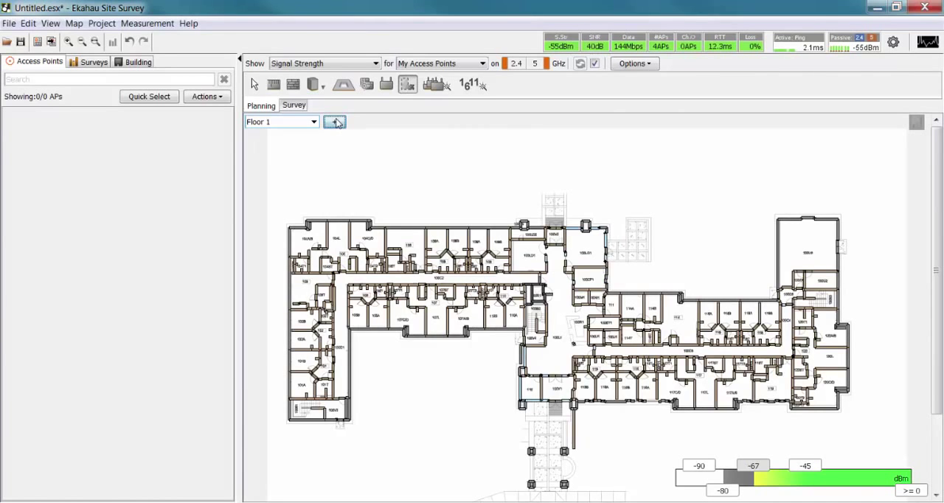
{"action": "double_click", "coordinate": [493, 292]}
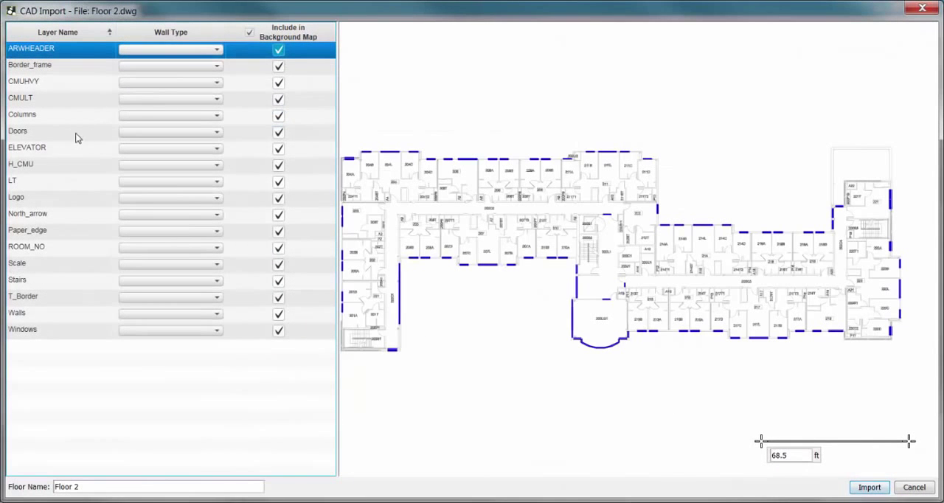
{"action": "left_click", "coordinate": [76, 138]}
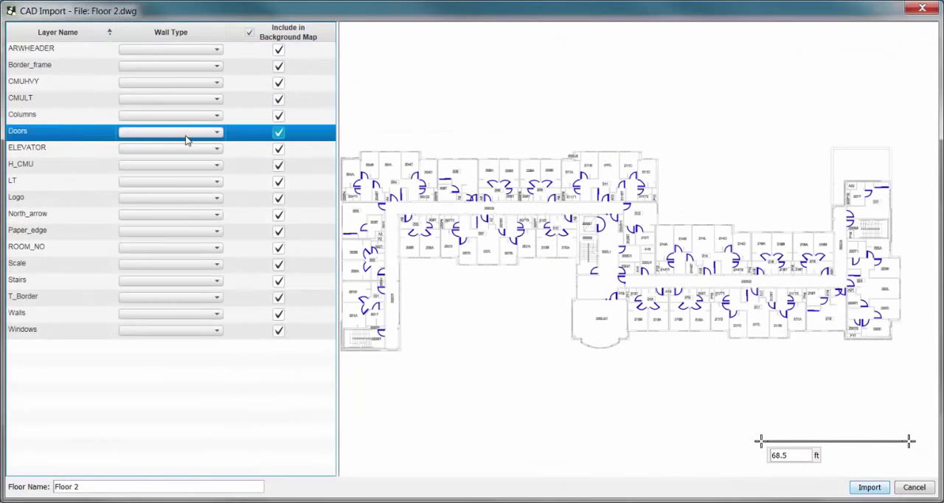
{"action": "left_click", "coordinate": [185, 139]}
{"action": "left_click", "coordinate": [229, 205]}
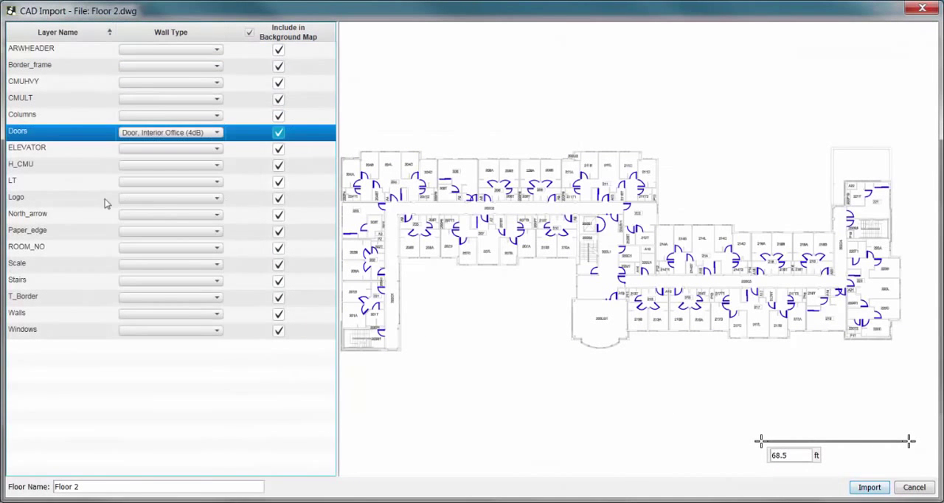
Assign Elevator Shaft (30dB) to the ELEVATOR layer and Wall, Dry (3dB) to the Walls layer of Floor 2.
{"action": "left_click", "coordinate": [67, 146]}
{"action": "left_click", "coordinate": [164, 151]}
{"action": "scroll", "coordinate": [213, 238], "scroll_direction": "down", "scroll_amount": 2}
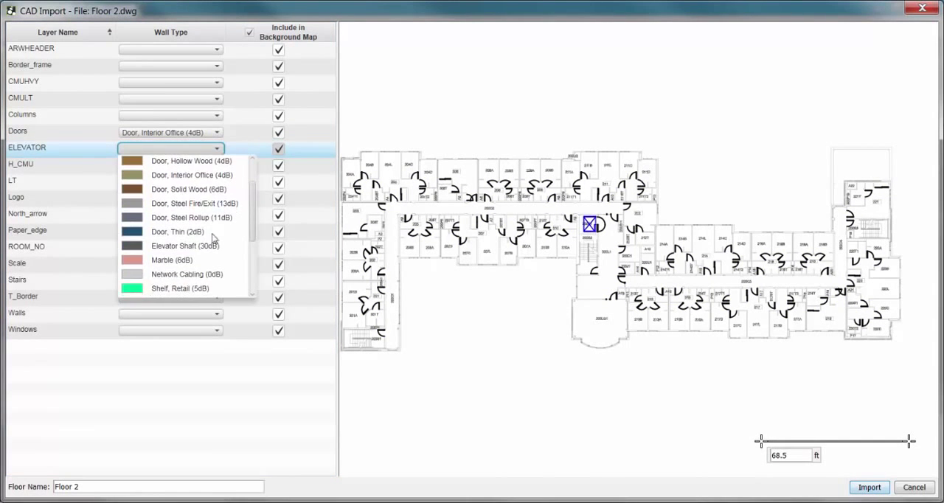
{"action": "left_click", "coordinate": [207, 246]}
{"action": "left_click", "coordinate": [75, 312]}
{"action": "left_click", "coordinate": [184, 314]}
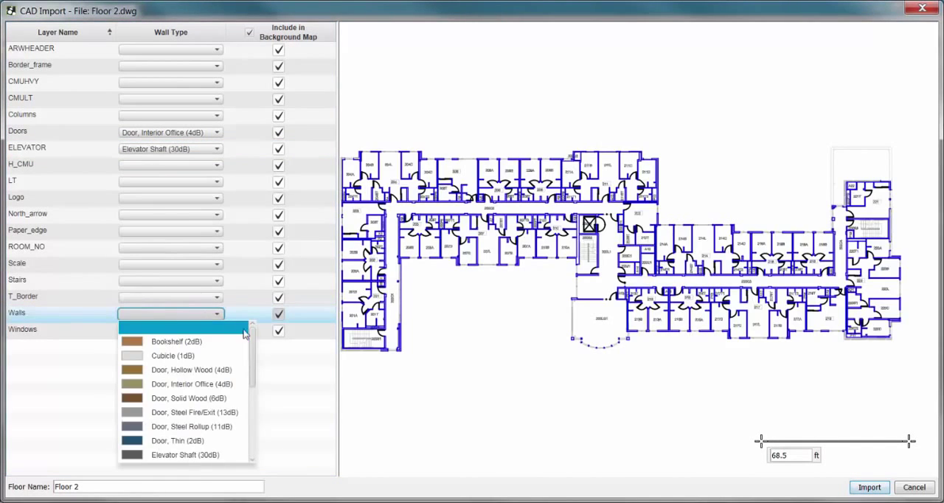
{"action": "scroll", "coordinate": [214, 399], "scroll_direction": "down", "scroll_amount": 4}
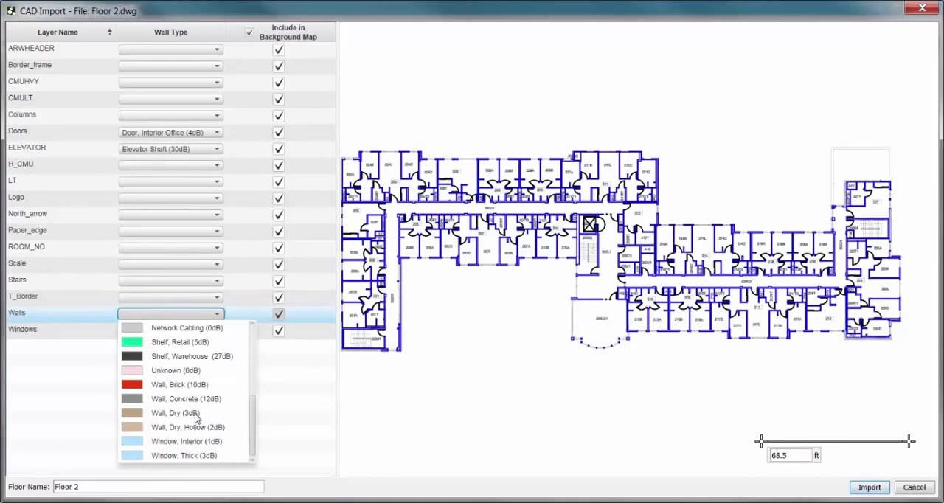
{"action": "left_click", "coordinate": [195, 415]}
Assign Window, Thick (3dB) to the Windows layer of Floor 2 and import the drawing.
{"action": "left_click", "coordinate": [97, 329]}
{"action": "left_click", "coordinate": [182, 332]}
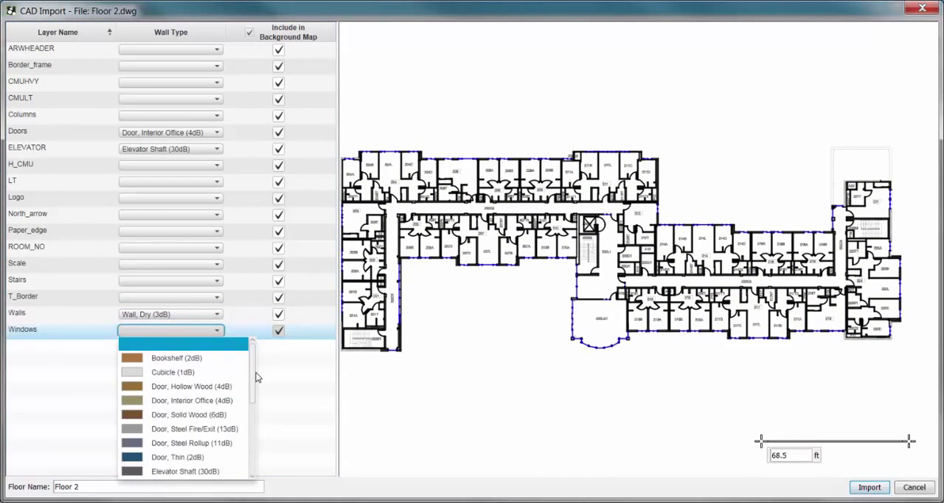
{"action": "left_click_drag", "start_coordinate": [256, 378], "coordinate": [253, 487]}
{"action": "left_click", "coordinate": [225, 477]}
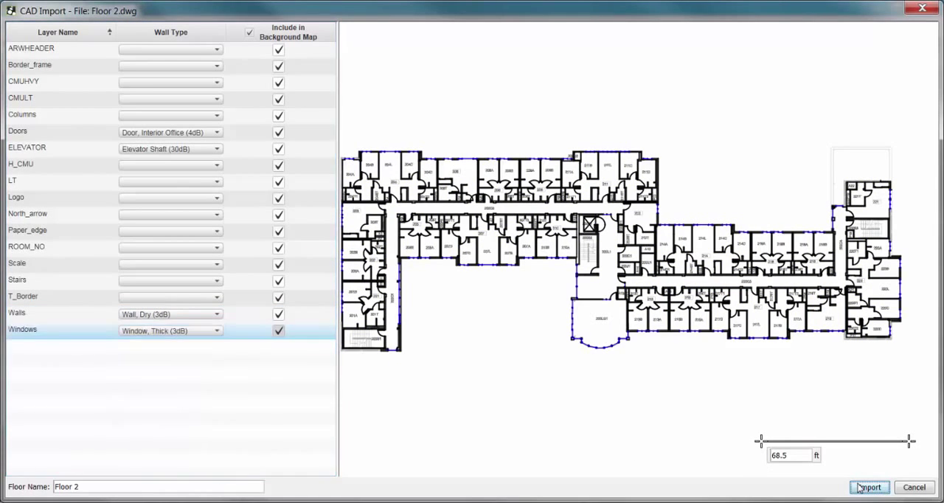
{"action": "left_click", "coordinate": [869, 488]}
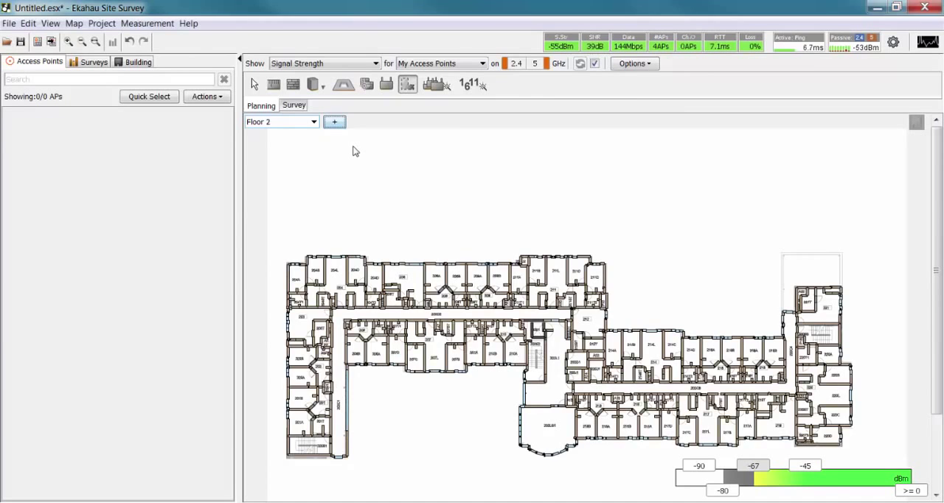
Add Floor 3.dwg as a new floor plan and assign Door, Interior Office (4dB) to its Doors layer.
{"action": "left_click", "coordinate": [336, 124]}
{"action": "double_click", "coordinate": [503, 303]}
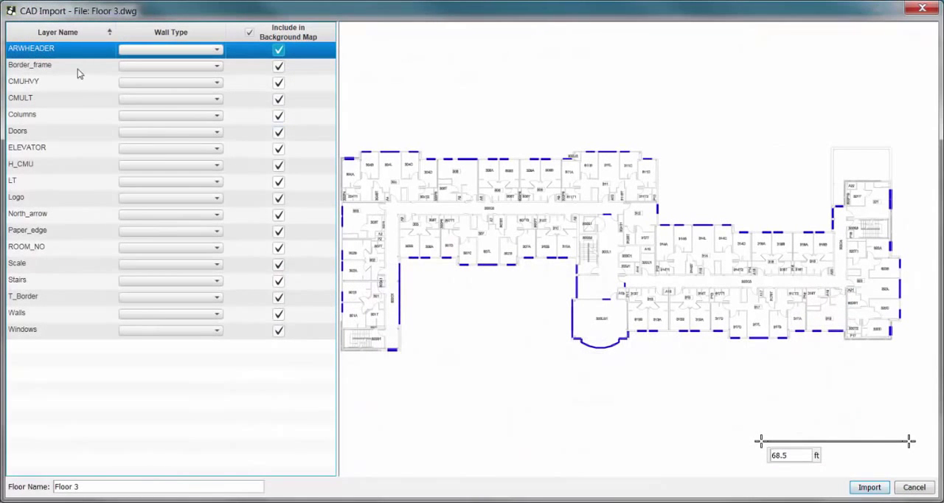
{"action": "left_click", "coordinate": [85, 127]}
{"action": "left_click", "coordinate": [166, 131]}
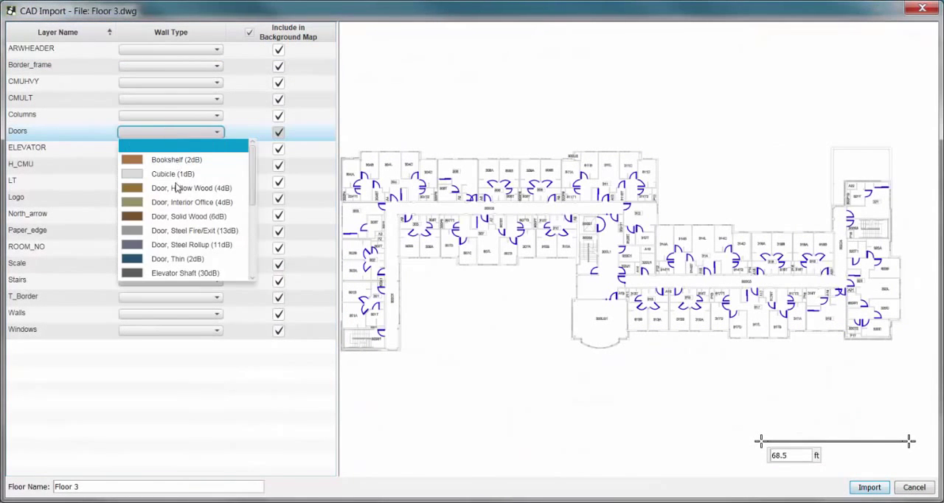
{"action": "left_click", "coordinate": [186, 202]}
Assign Elevator Shaft (30dB) to the ELEVATOR layer and Wall, Dry (3dB) to the Walls layer of Floor 3.
{"action": "left_click", "coordinate": [45, 150]}
{"action": "left_click", "coordinate": [168, 149]}
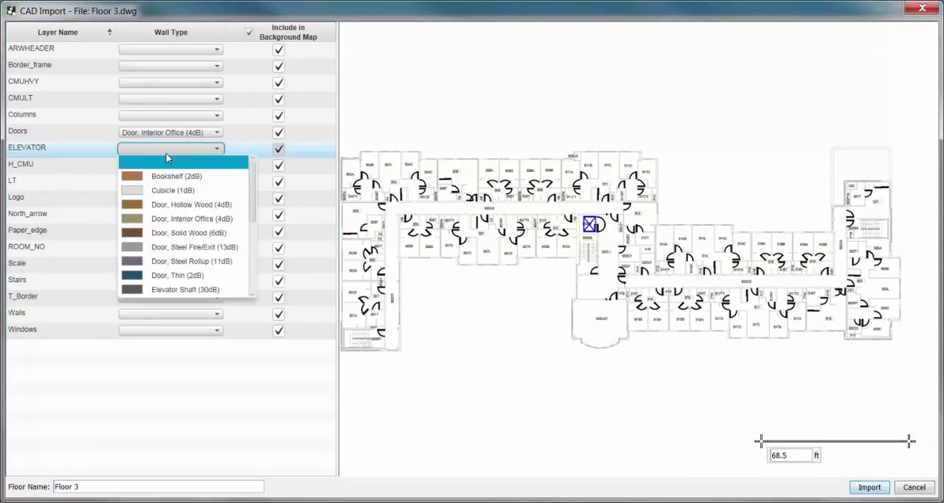
{"action": "scroll", "coordinate": [236, 239], "scroll_direction": "down", "scroll_amount": 2}
{"action": "left_click", "coordinate": [182, 204]}
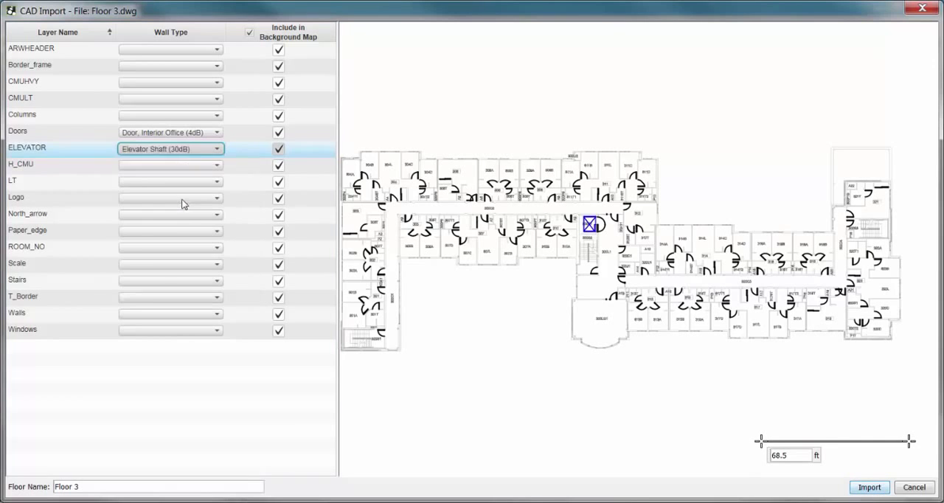
{"action": "left_click", "coordinate": [63, 314]}
{"action": "left_click", "coordinate": [179, 314]}
{"action": "scroll", "coordinate": [254, 355], "scroll_direction": "down", "scroll_amount": 3}
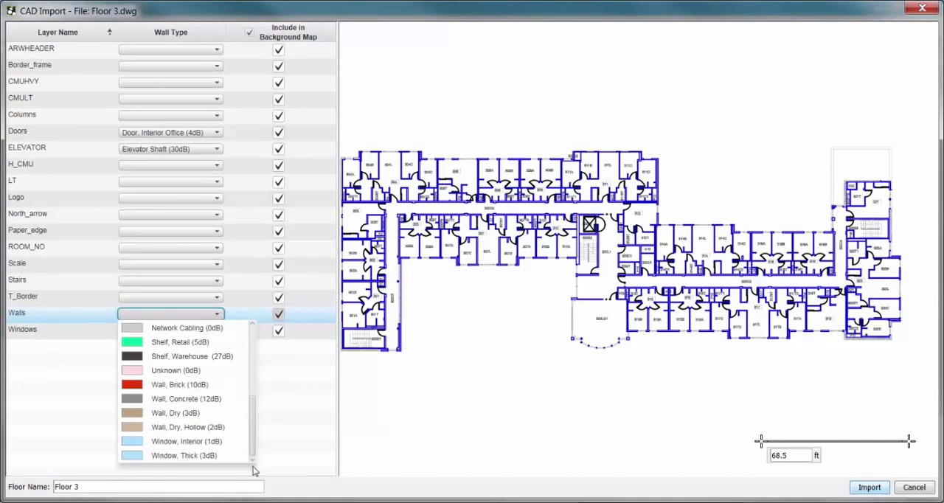
{"action": "left_click", "coordinate": [185, 418]}
Assign Window, Thick (3dB) to the Windows layer of Floor 3 and import the drawing.
{"action": "left_click", "coordinate": [198, 338]}
{"action": "left_click", "coordinate": [198, 331]}
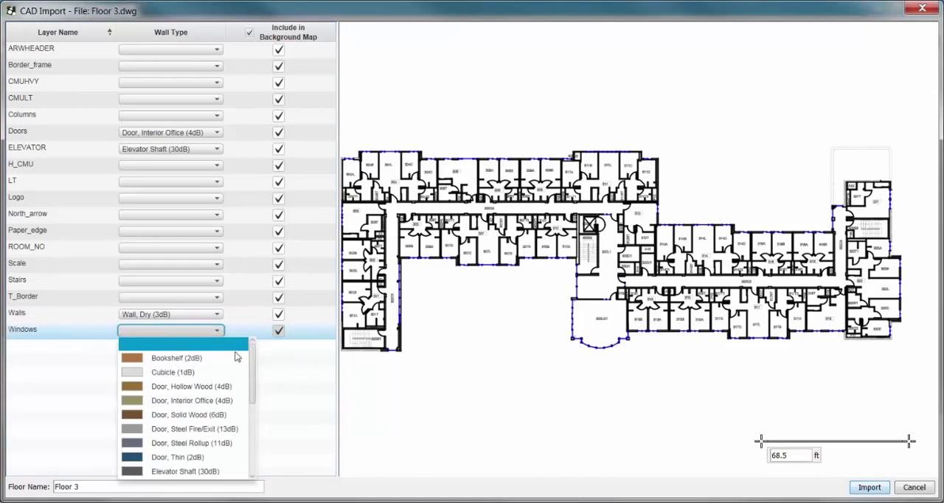
{"action": "scroll", "coordinate": [250, 367], "scroll_direction": "down", "scroll_amount": 5}
{"action": "left_click", "coordinate": [222, 473]}
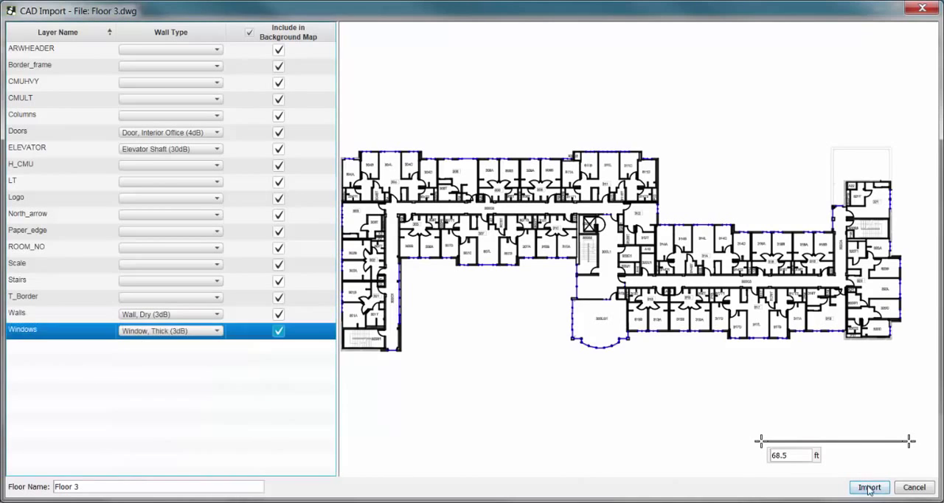
{"action": "key", "text": "Return"}
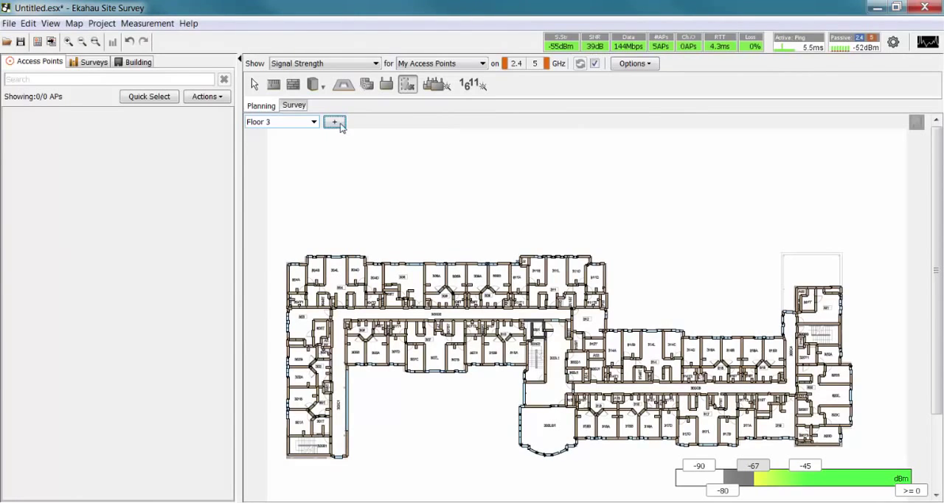
Add Floor 4.dwg as a new floor plan and assign Door, Interior Office (4dB) to its Doors layer.
{"action": "left_click", "coordinate": [335, 122]}
{"action": "double_click", "coordinate": [501, 319]}
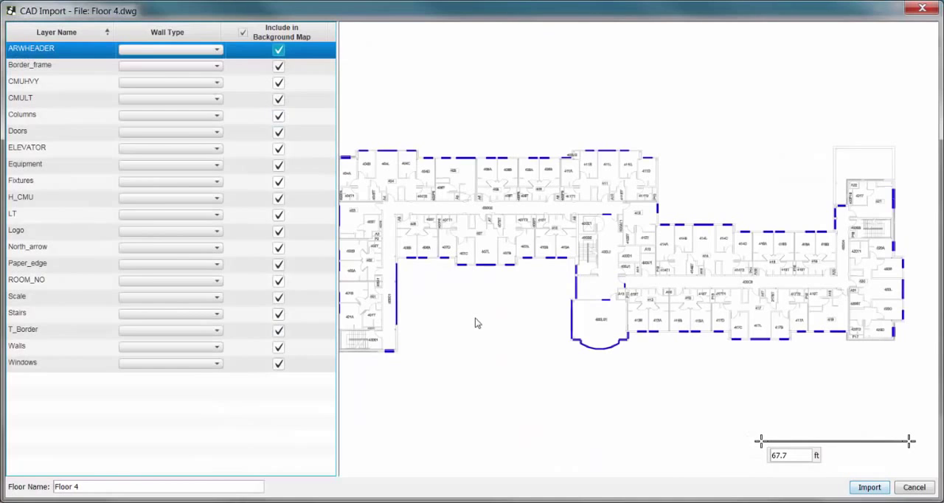
{"action": "left_click", "coordinate": [64, 130]}
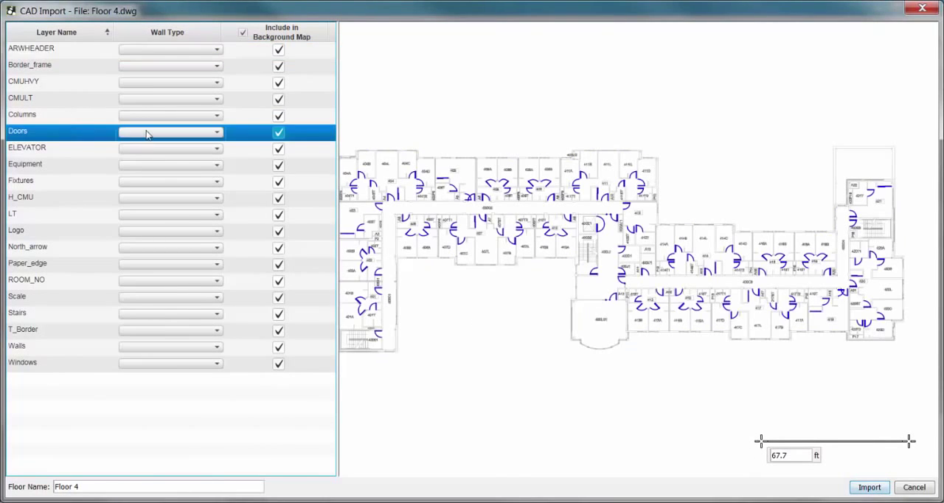
{"action": "left_click", "coordinate": [170, 132]}
{"action": "left_click", "coordinate": [157, 202]}
Assign Elevator Shaft (30dB) to the ELEVATOR layer and Wall, Dry (3dB) to the Walls layer of Floor 4.
{"action": "left_click", "coordinate": [53, 149]}
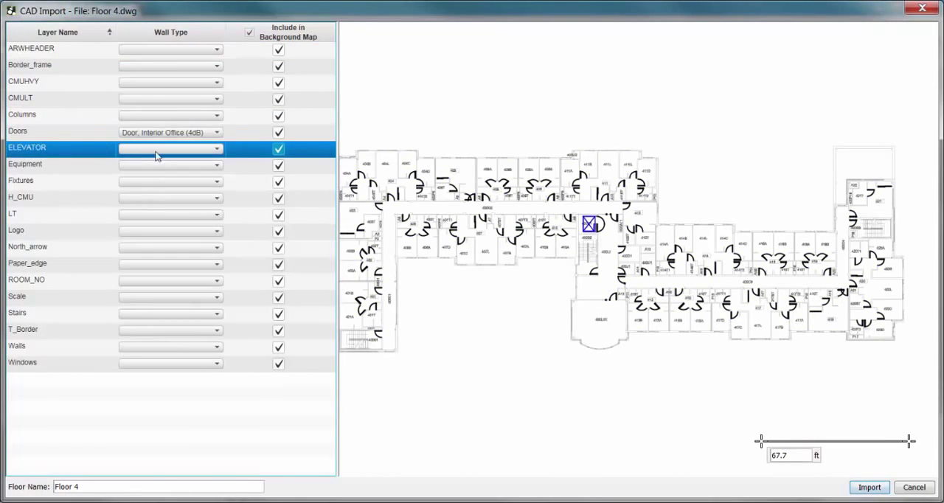
{"action": "left_click", "coordinate": [162, 148]}
{"action": "scroll", "coordinate": [205, 250], "scroll_direction": "down", "scroll_amount": 3}
{"action": "left_click", "coordinate": [205, 248]}
{"action": "left_click", "coordinate": [53, 346]}
{"action": "left_click", "coordinate": [160, 347]}
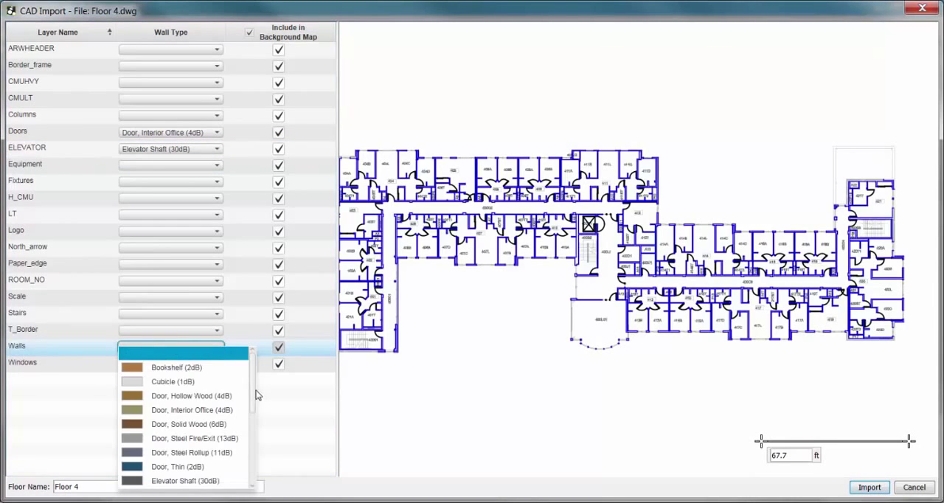
{"action": "left_click_drag", "start_coordinate": [257, 392], "coordinate": [258, 484]}
{"action": "left_click", "coordinate": [180, 438]}
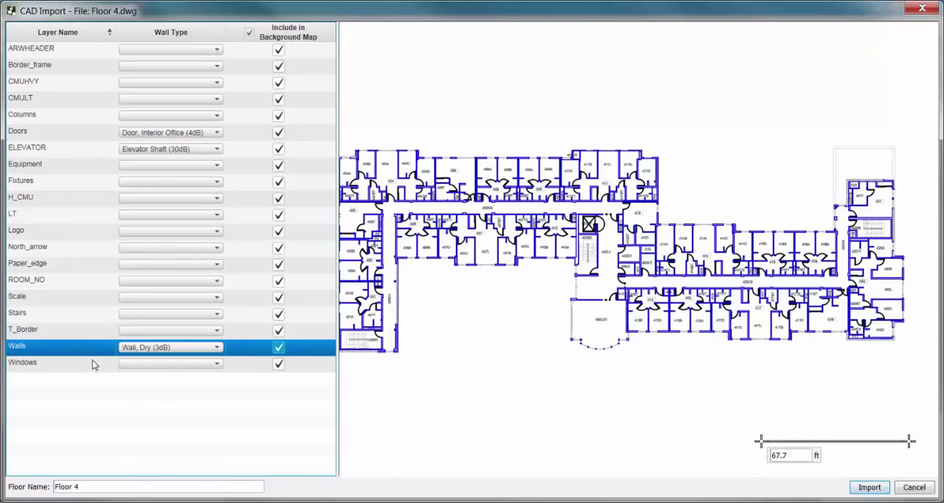
Assign Window, Thick (3dB) to the Windows layer of Floor 4 and import the drawing.
{"action": "left_click", "coordinate": [95, 364]}
{"action": "left_click", "coordinate": [155, 364]}
{"action": "scroll", "coordinate": [253, 420], "scroll_direction": "down", "scroll_amount": 5}
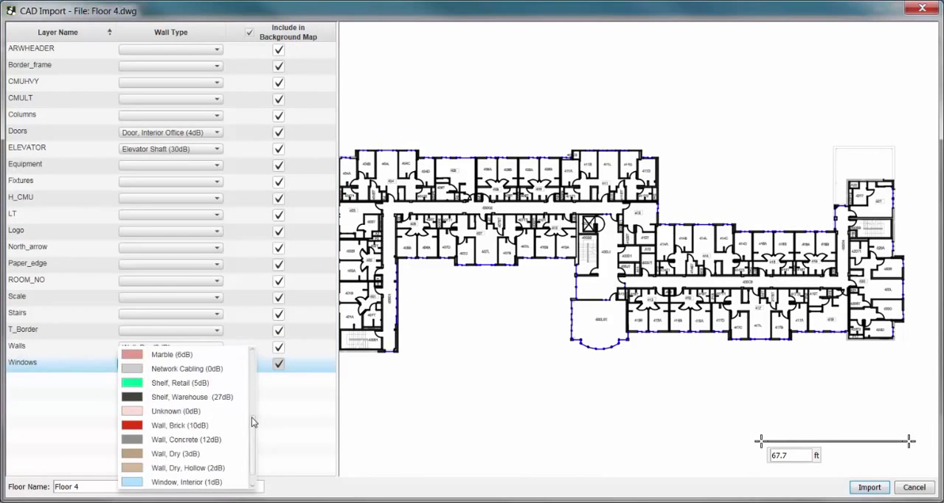
{"action": "left_click", "coordinate": [214, 482]}
{"action": "left_click", "coordinate": [235, 364]}
{"action": "scroll", "coordinate": [254, 434], "scroll_direction": "down", "scroll_amount": 1}
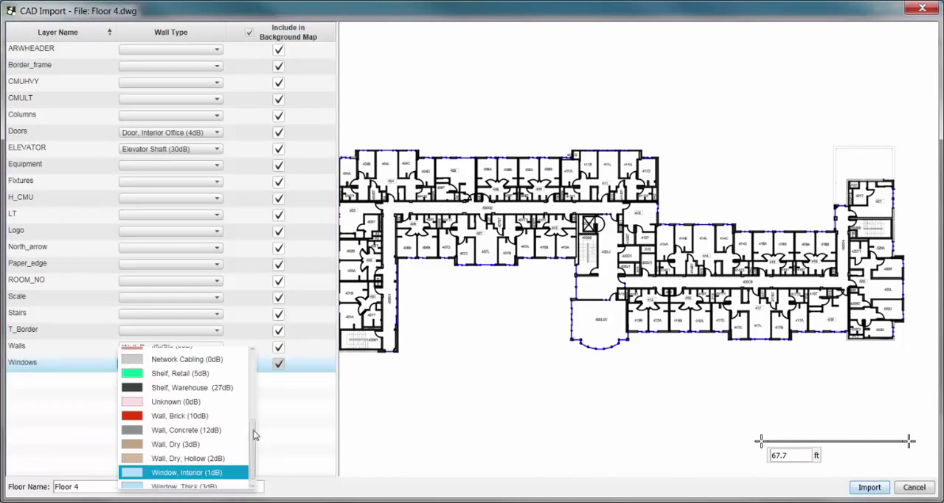
{"action": "scroll", "coordinate": [255, 435], "scroll_direction": "down", "scroll_amount": 1}
{"action": "left_click", "coordinate": [213, 484]}
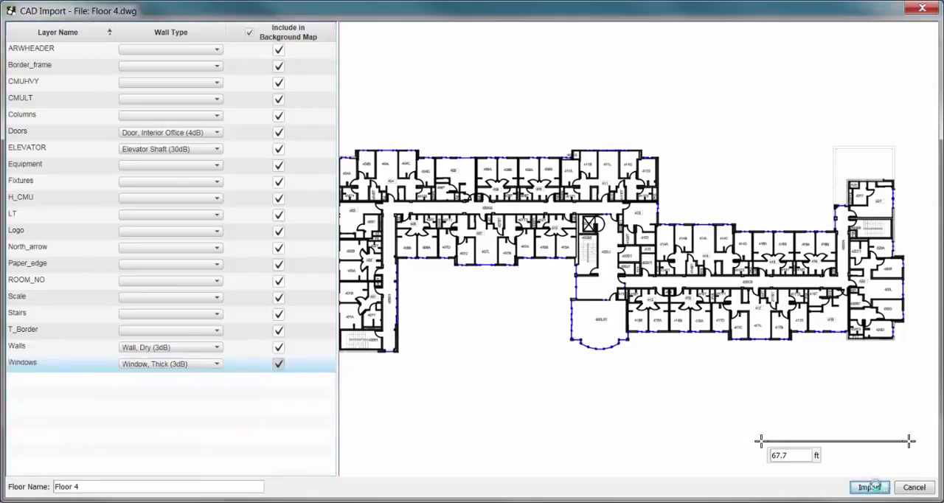
{"action": "left_click", "coordinate": [871, 487]}
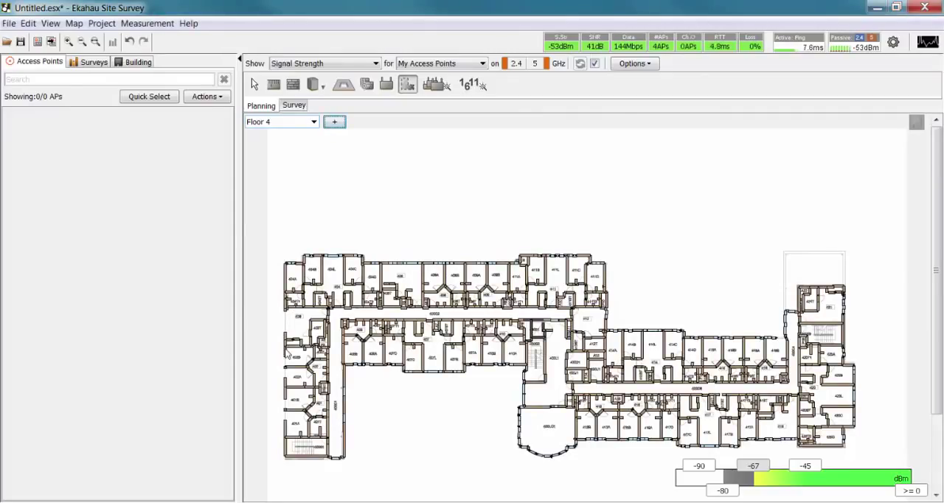
Draw the missing Window, Thick (3.0dB) segments along the outer wall of Floor 4's west wing.
{"action": "left_click", "coordinate": [292, 85]}
{"action": "left_click", "coordinate": [599, 86]}
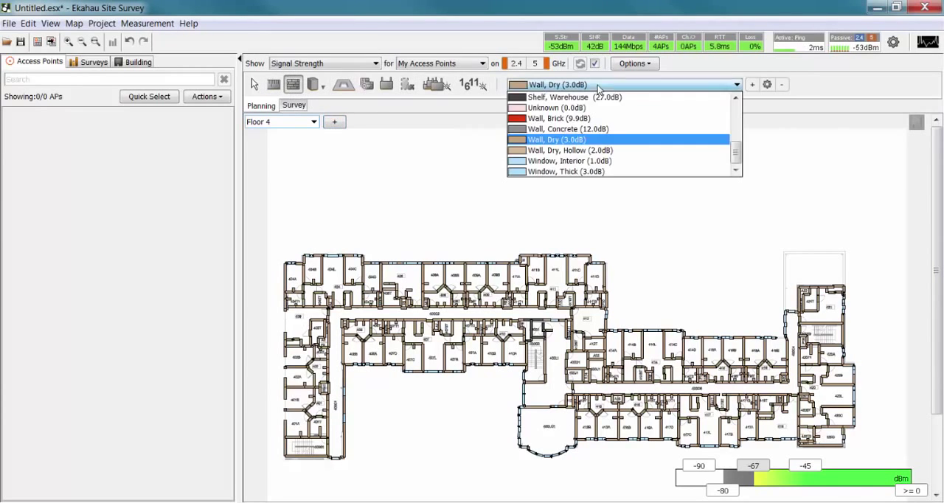
{"action": "left_click", "coordinate": [599, 174]}
{"action": "scroll", "coordinate": [271, 328], "scroll_direction": "up", "scroll_amount": 2}
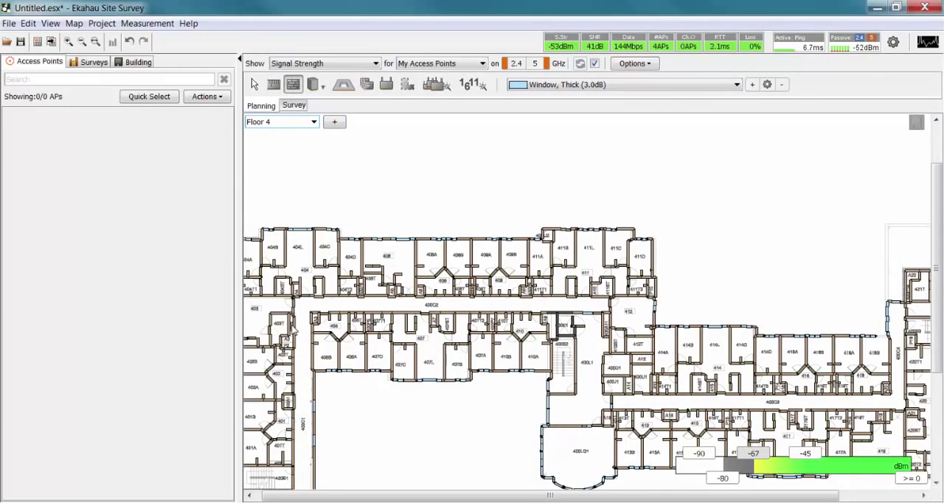
{"action": "left_click_drag", "start_coordinate": [294, 327], "coordinate": [301, 332]}
{"action": "scroll", "coordinate": [270, 330], "scroll_direction": "down", "scroll_amount": 1}
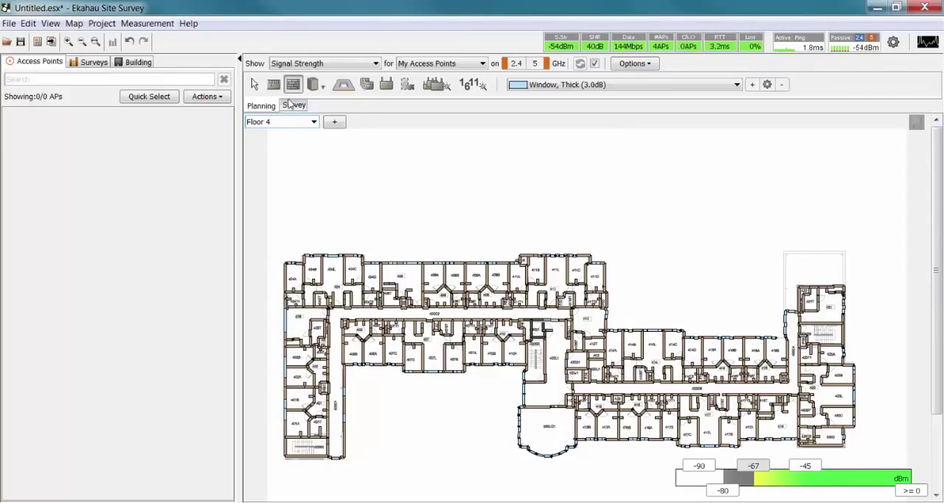
Add Floor 5.dwg as a new floor plan and assign Elevator Shaft (30dB) to its ELEVATOR layer.
{"action": "left_click", "coordinate": [334, 123]}
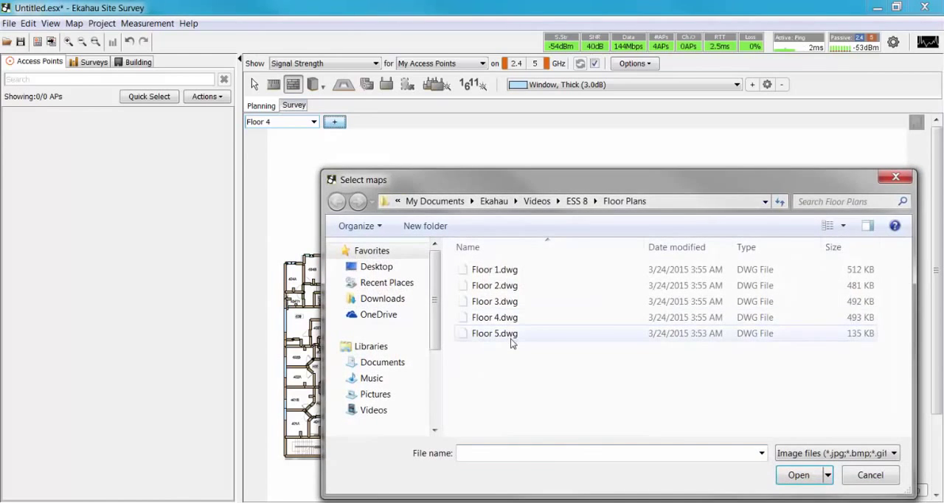
{"action": "double_click", "coordinate": [510, 336]}
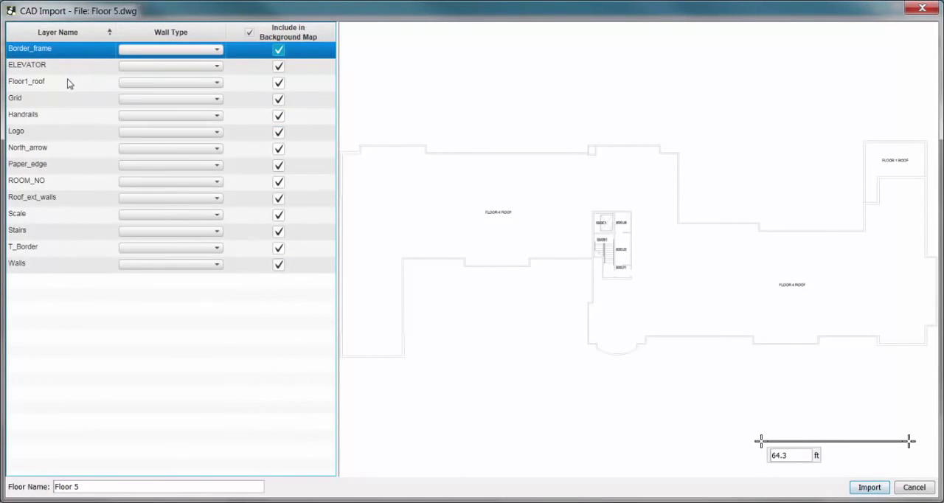
{"action": "left_click", "coordinate": [61, 69]}
{"action": "left_click", "coordinate": [176, 67]}
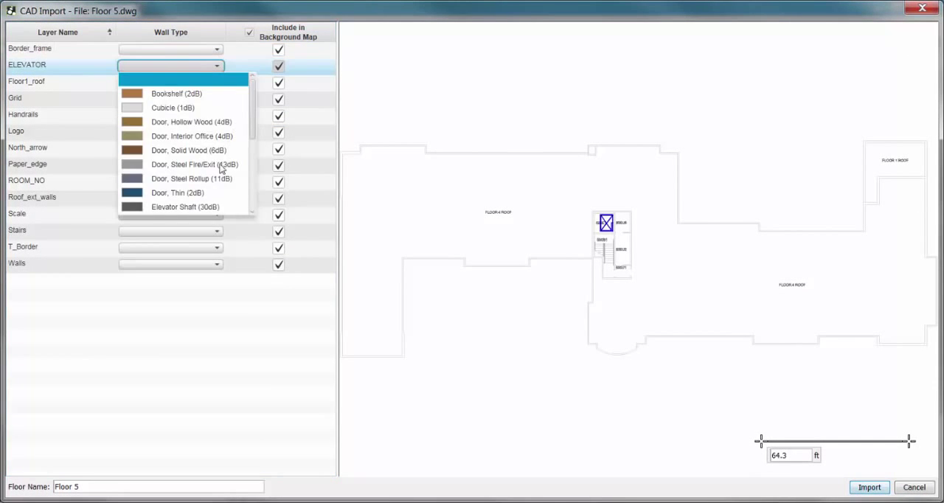
{"action": "left_click", "coordinate": [185, 206]}
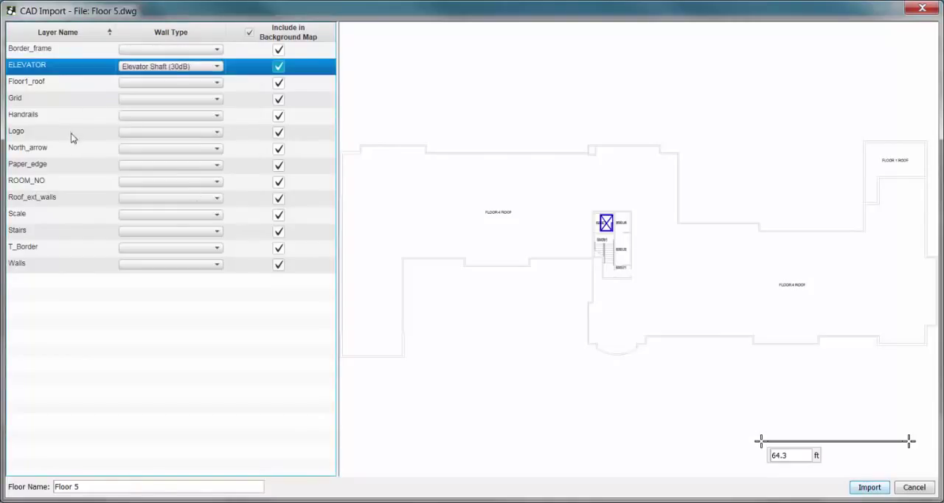
Assign Wall, Concrete (12dB) to the Roof_ext_walls and Walls layers of Floor 5 and import the drawing.
{"action": "left_click", "coordinate": [72, 197]}
{"action": "left_click", "coordinate": [195, 198]}
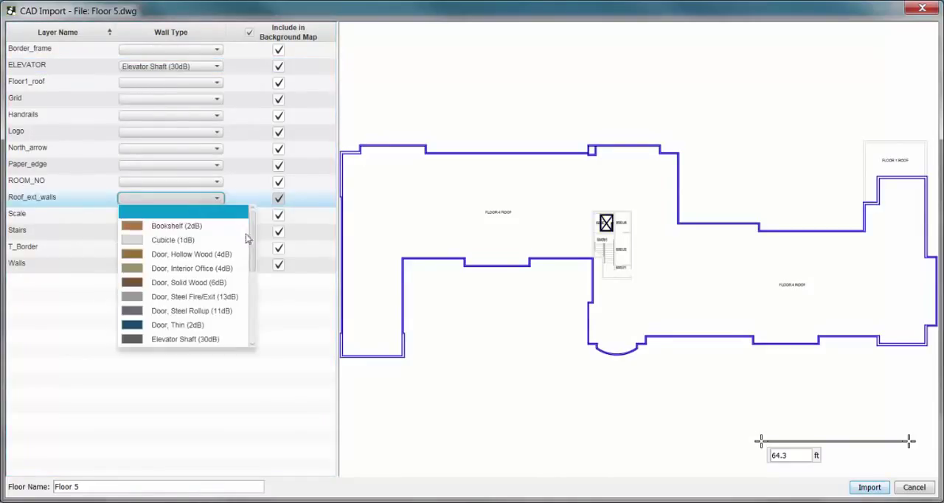
{"action": "scroll", "coordinate": [251, 302], "scroll_direction": "down", "scroll_amount": 5}
{"action": "left_click", "coordinate": [194, 284]}
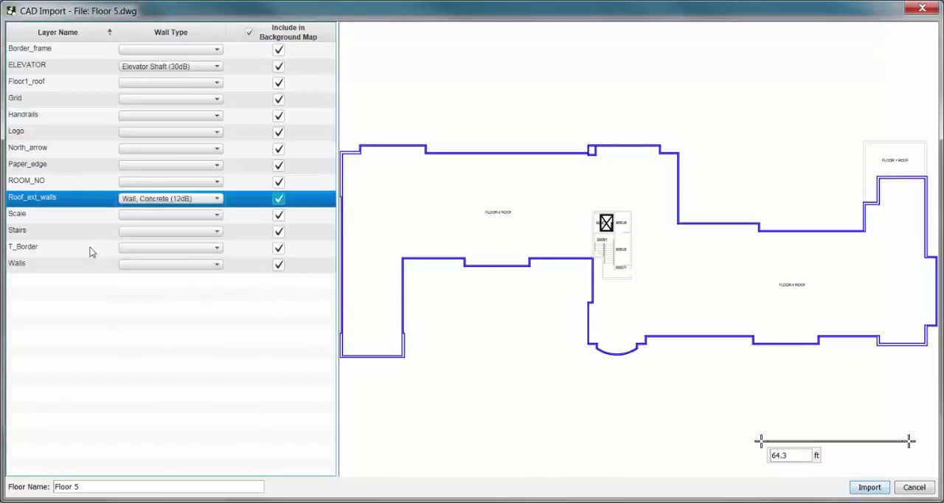
{"action": "left_click", "coordinate": [89, 264]}
{"action": "left_click", "coordinate": [219, 266]}
{"action": "scroll", "coordinate": [251, 329], "scroll_direction": "down", "scroll_amount": 5}
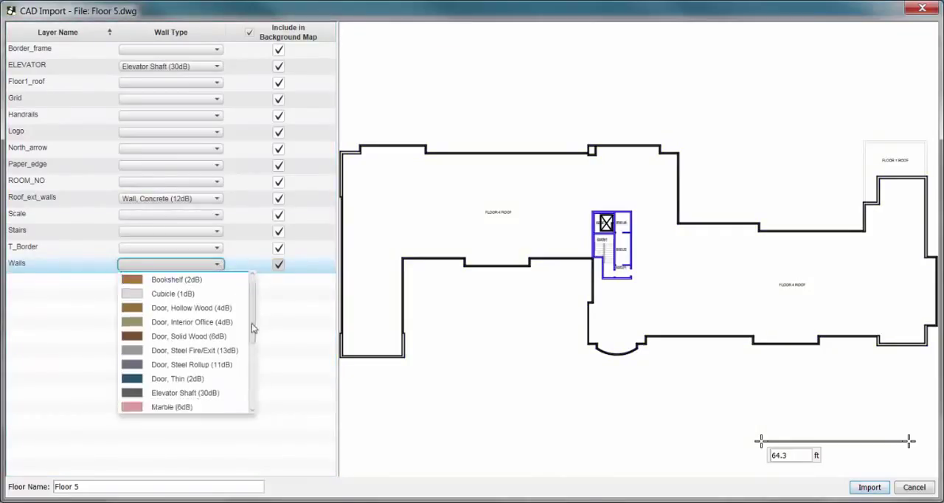
{"action": "left_click", "coordinate": [200, 352]}
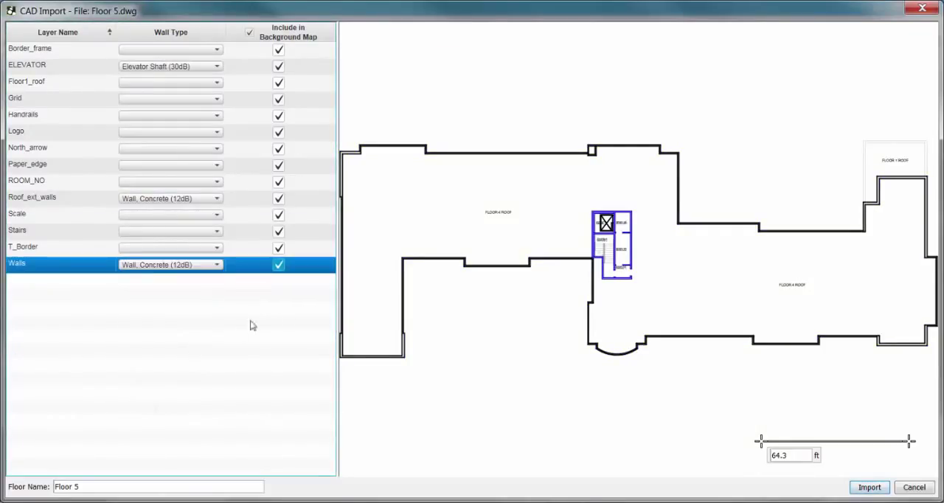
{"action": "left_click", "coordinate": [870, 490]}
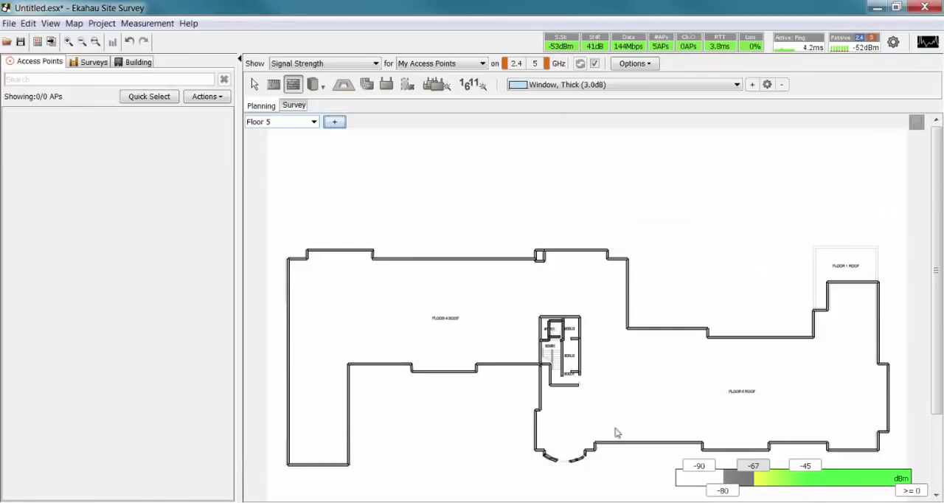
Close the gap in Floor 5's curved bay wall by moving the wall segment endpoints together.
{"action": "scroll", "coordinate": [565, 472], "scroll_direction": "up", "scroll_amount": 3}
{"action": "scroll", "coordinate": [480, 456], "scroll_direction": "up", "scroll_amount": 1}
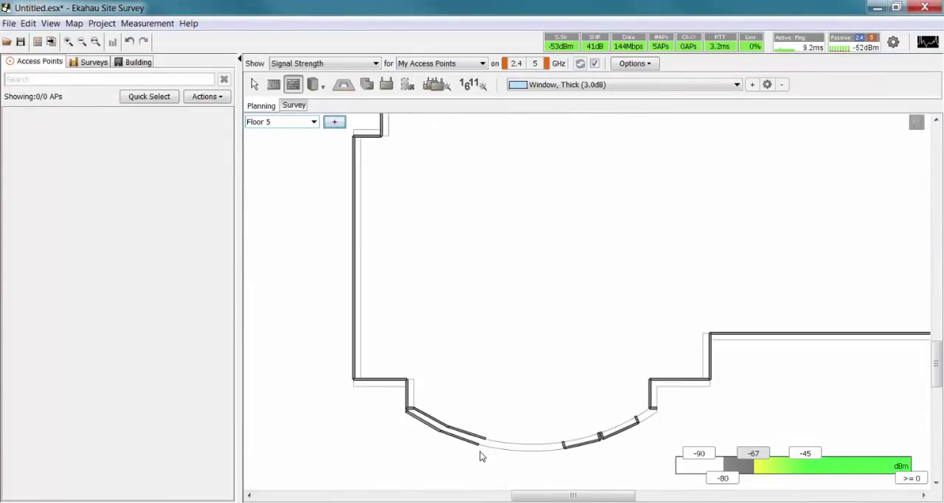
{"action": "left_click", "coordinate": [255, 83]}
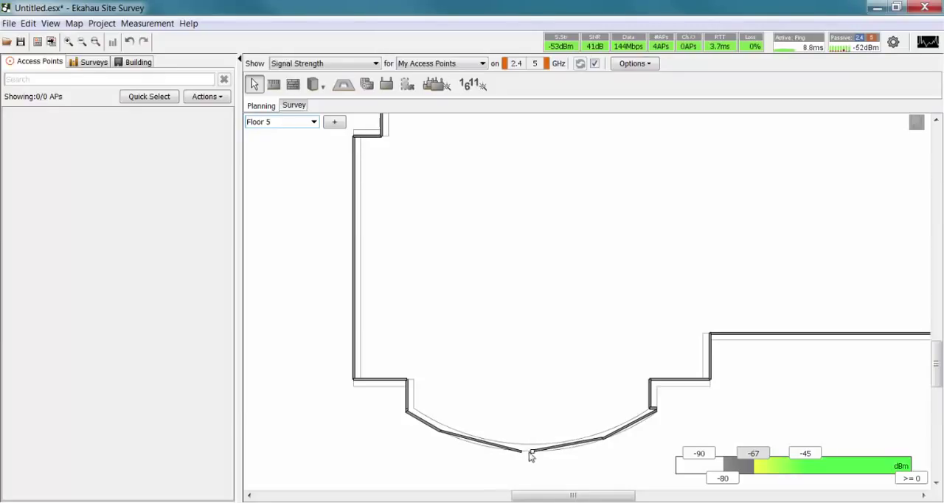
{"action": "left_click_drag", "start_coordinate": [530, 454], "coordinate": [521, 454]}
{"action": "scroll", "coordinate": [534, 347], "scroll_direction": "down", "scroll_amount": 5}
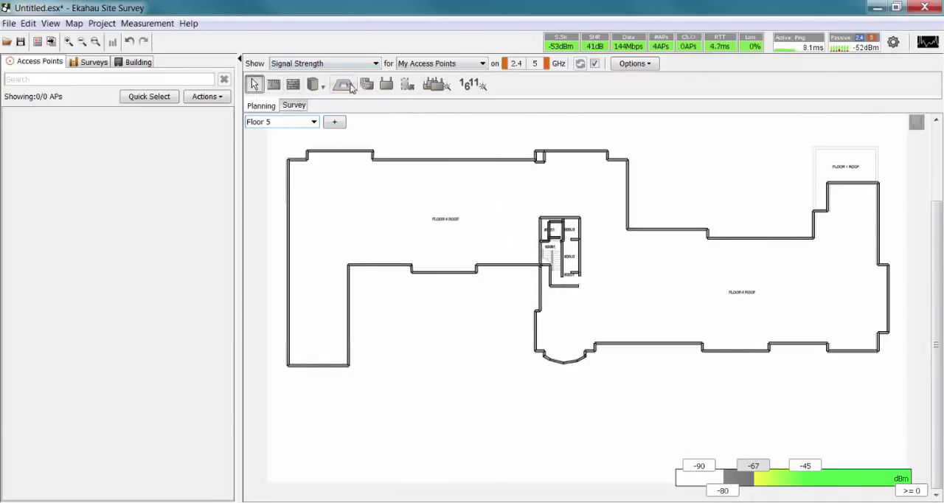
Show Floor 1, create a new building and add Floor 1 through Floor 5 to it.
{"action": "left_click", "coordinate": [312, 124]}
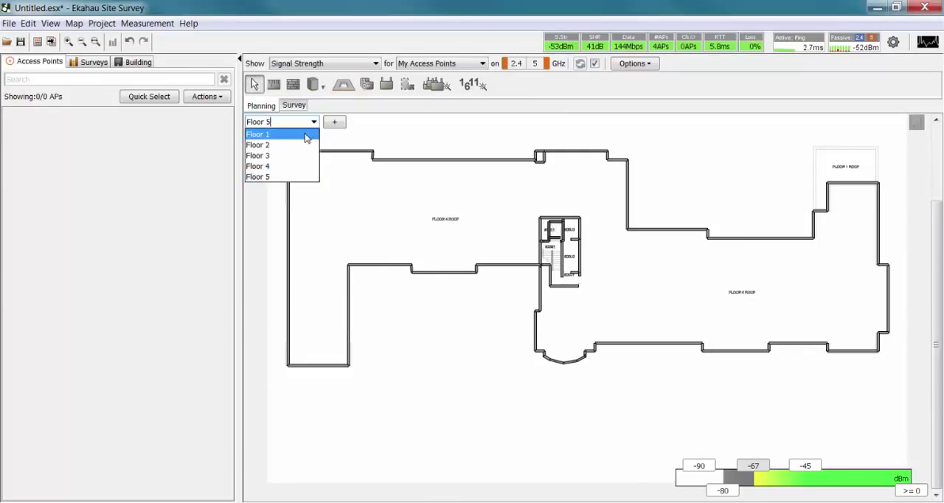
{"action": "left_click", "coordinate": [144, 65]}
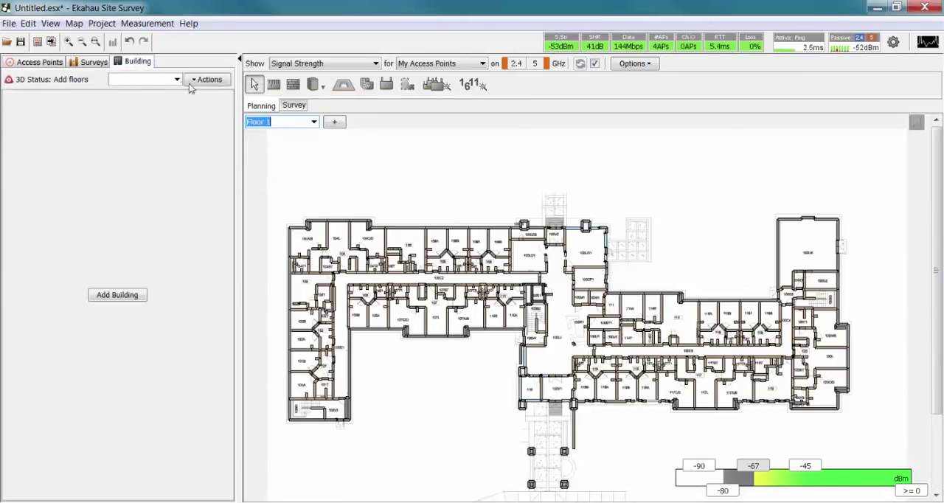
{"action": "left_click", "coordinate": [131, 294]}
{"action": "left_click", "coordinate": [75, 114]}
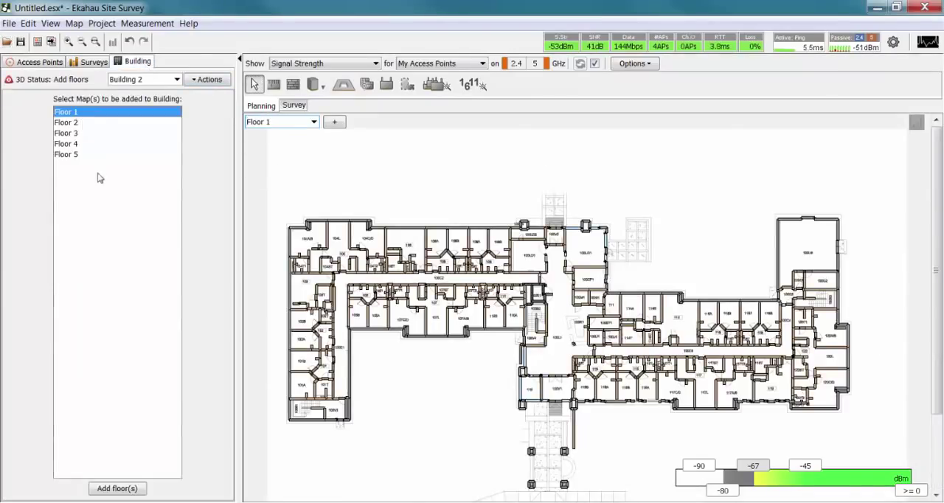
{"action": "left_click", "coordinate": [77, 155], "text": "shift"}
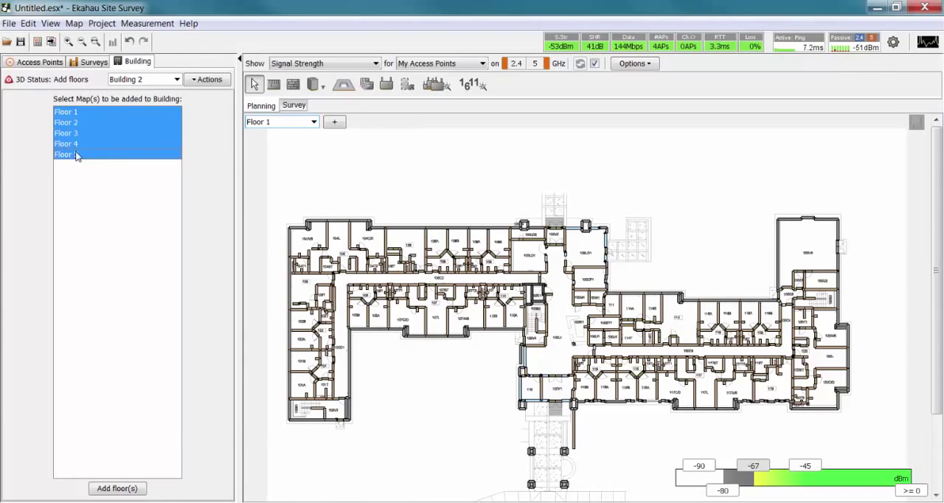
{"action": "left_click", "coordinate": [133, 489]}
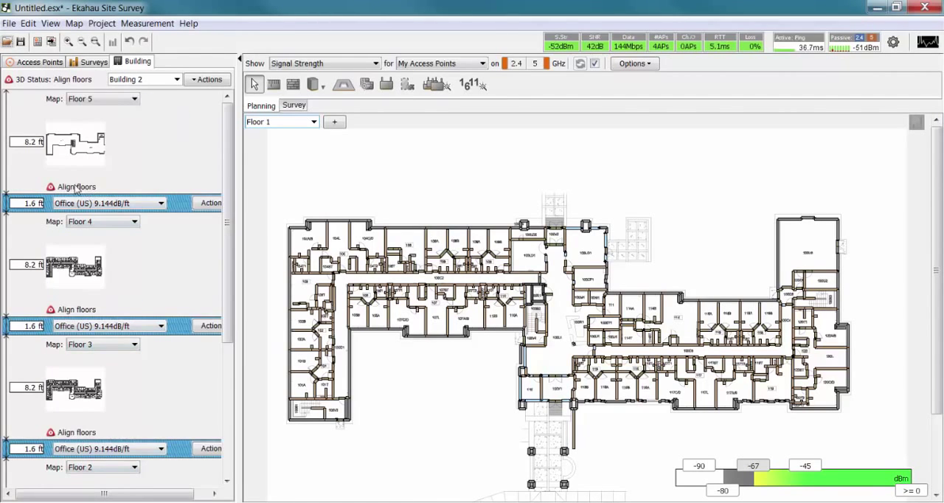
Place three floor alignment points on Floor 1: the west wing's lower-left corner, the elevator shaft's lower-right corner and the east stairwell's outer wall.
{"action": "left_click", "coordinate": [367, 84]}
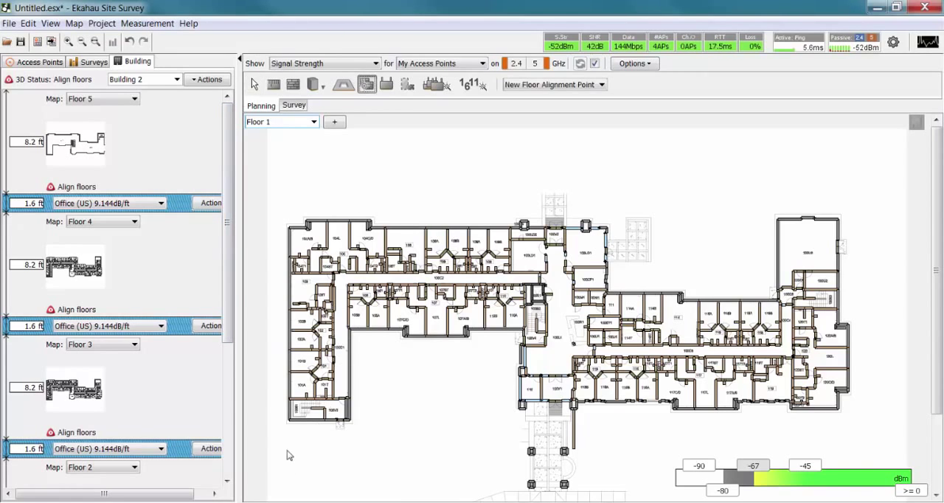
{"action": "left_click", "coordinate": [291, 423]}
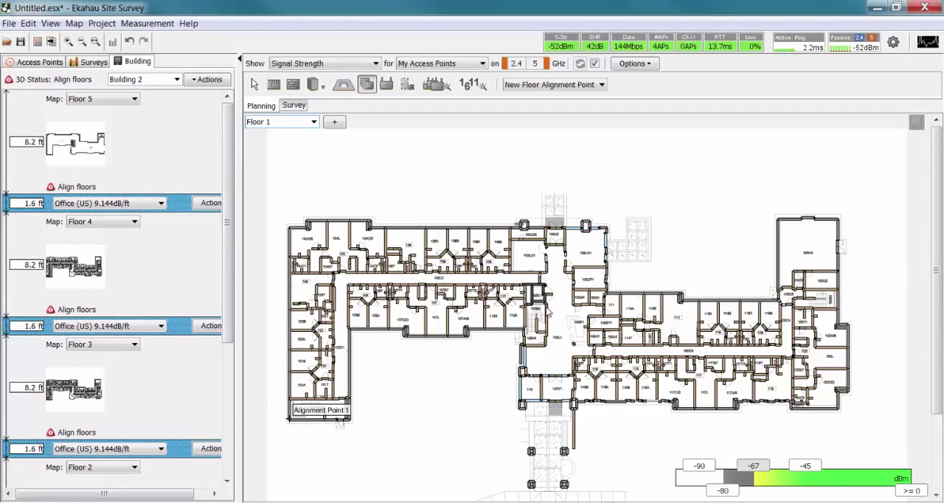
{"action": "left_click", "coordinate": [547, 309]}
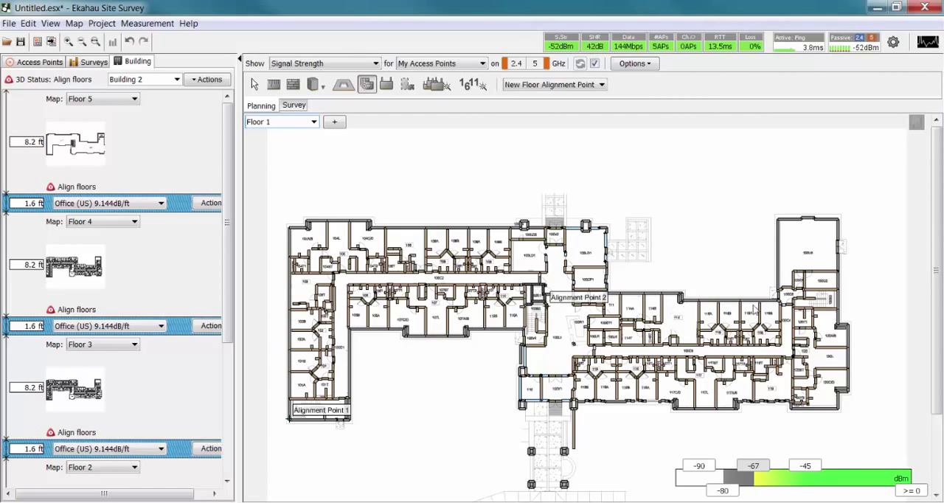
{"action": "left_click", "coordinate": [840, 295]}
On Floor 2, place Alignment Points 1 to 3 at the west wing's lower-left corner, elevator shaft's lower-right corner and east stairwell's outer wall.
{"action": "left_click", "coordinate": [313, 121]}
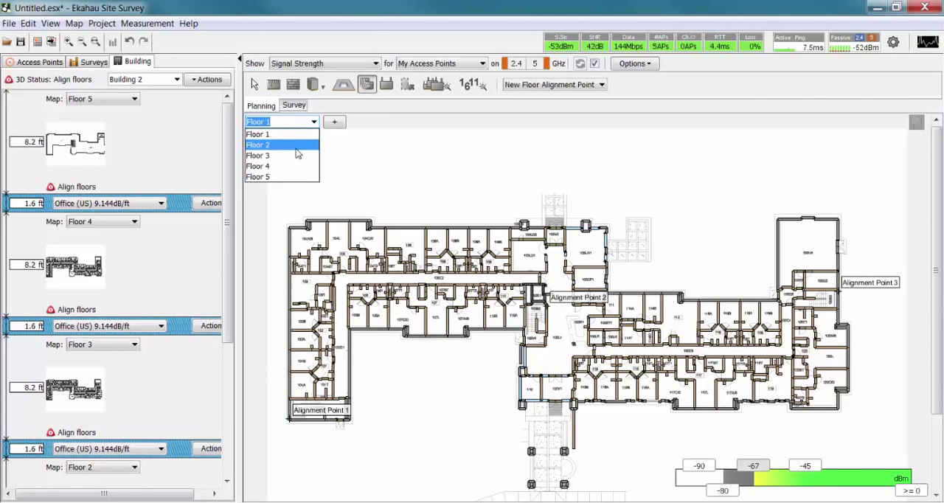
{"action": "left_click", "coordinate": [299, 145]}
{"action": "left_click", "coordinate": [289, 458]}
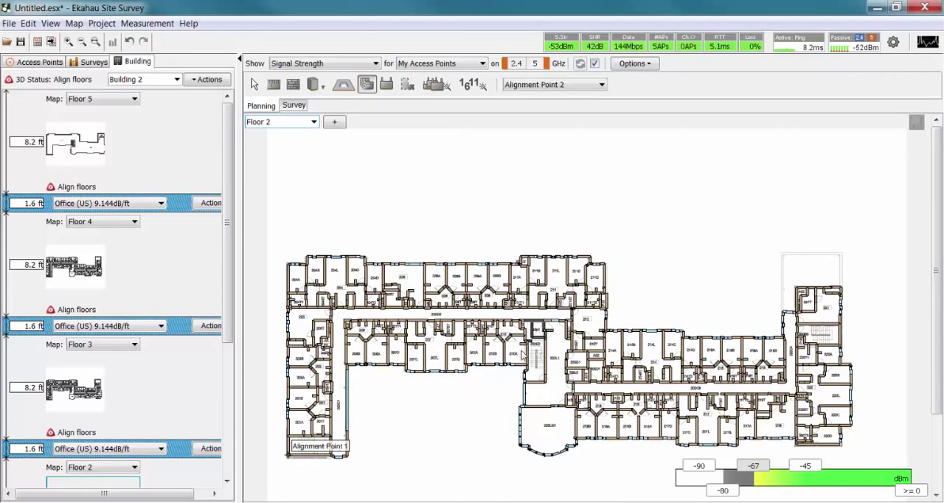
{"action": "left_click", "coordinate": [547, 342]}
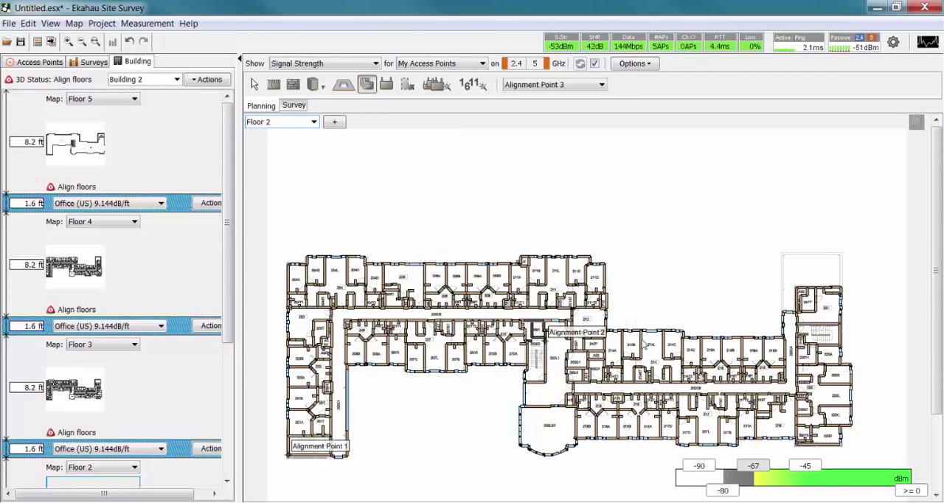
{"action": "left_click", "coordinate": [842, 328]}
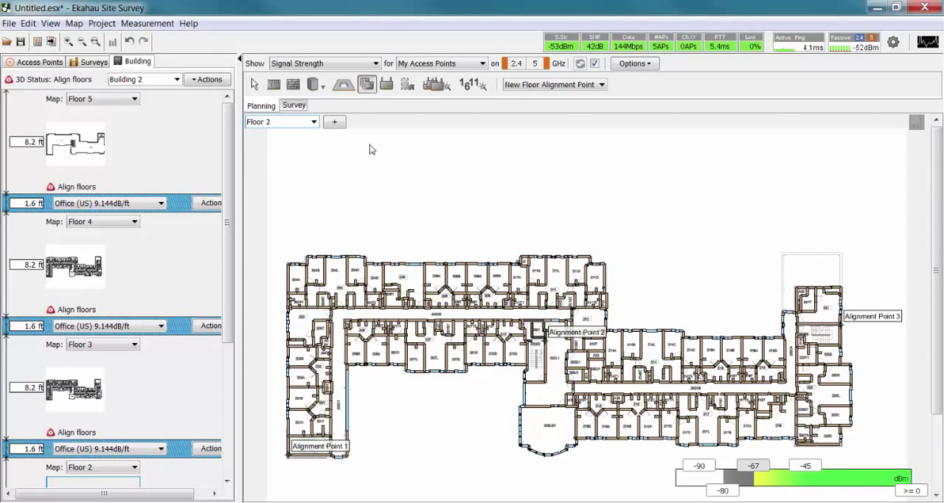
On Floor 3, place the three alignment points at the west wing's lower-left corner, elevator shaft's lower-right corner and east stairwell's outer wall.
{"action": "left_click", "coordinate": [315, 123]}
{"action": "left_click", "coordinate": [301, 157]}
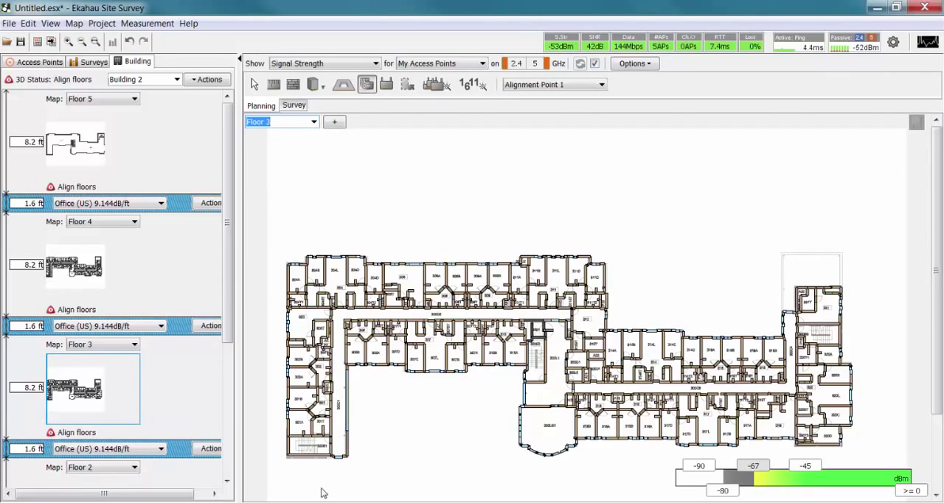
{"action": "left_click", "coordinate": [290, 458]}
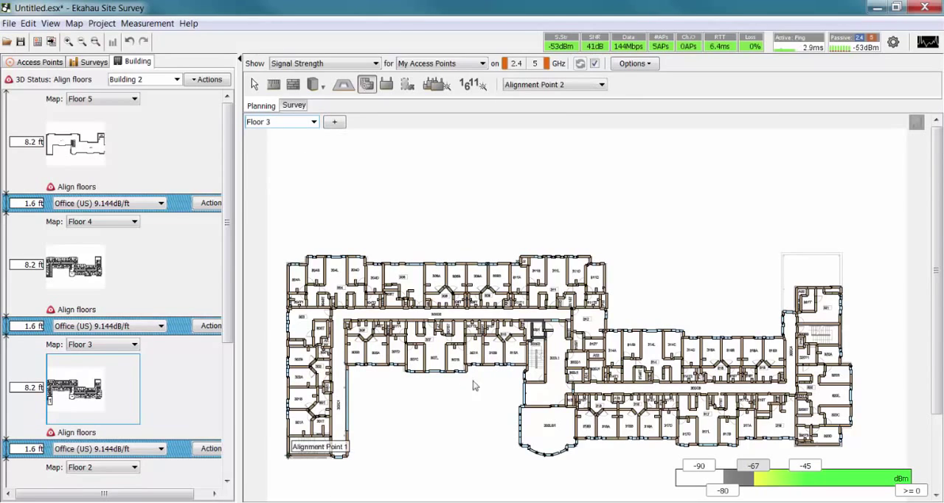
{"action": "left_click", "coordinate": [549, 344]}
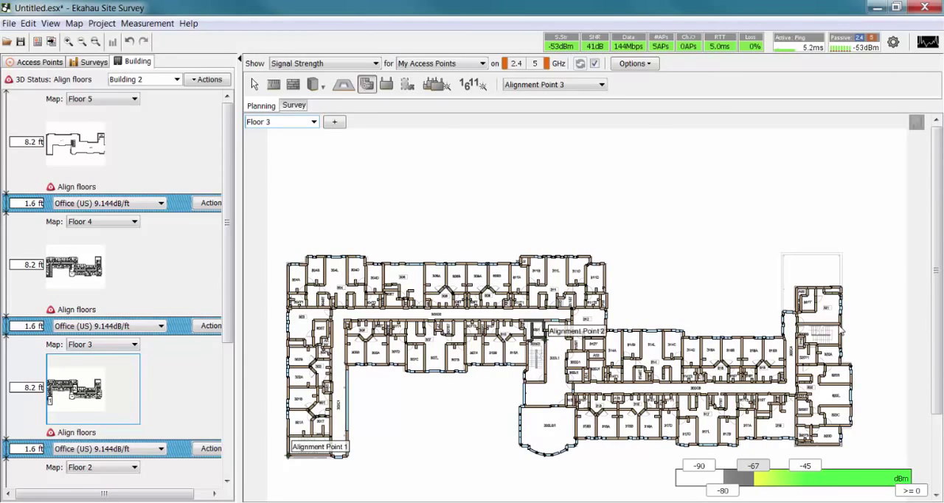
{"action": "left_click", "coordinate": [842, 333]}
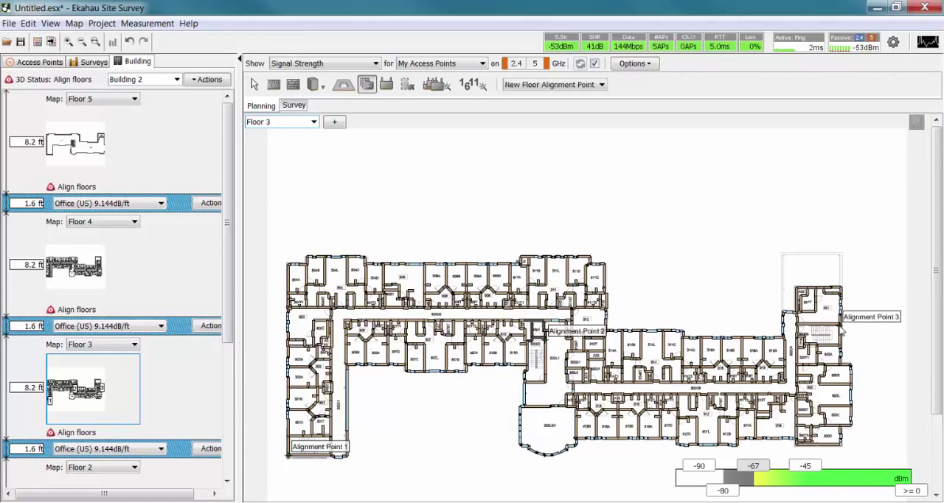
On Floor 4, place the three alignment points at the west wing's lower-left corner, elevator shaft's lower-right corner and east stairwell's outer wall.
{"action": "left_click", "coordinate": [314, 123]}
{"action": "left_click", "coordinate": [292, 168]}
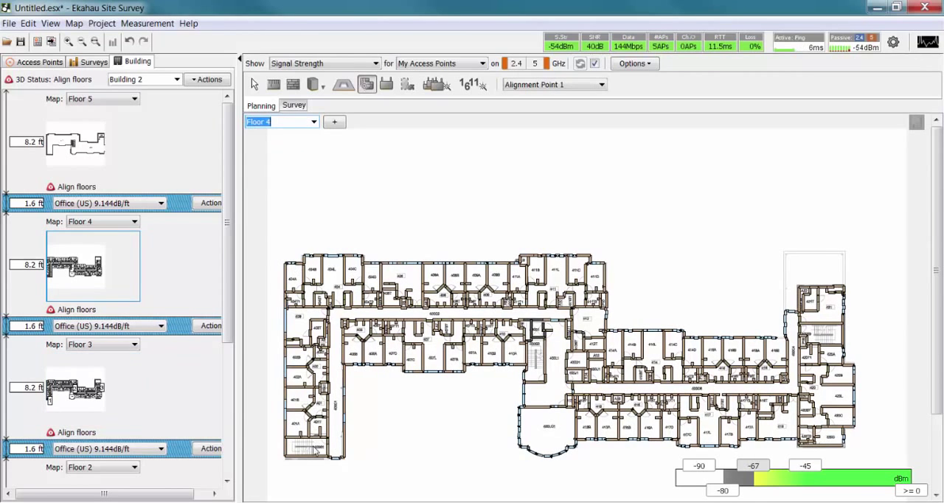
{"action": "left_click", "coordinate": [285, 459]}
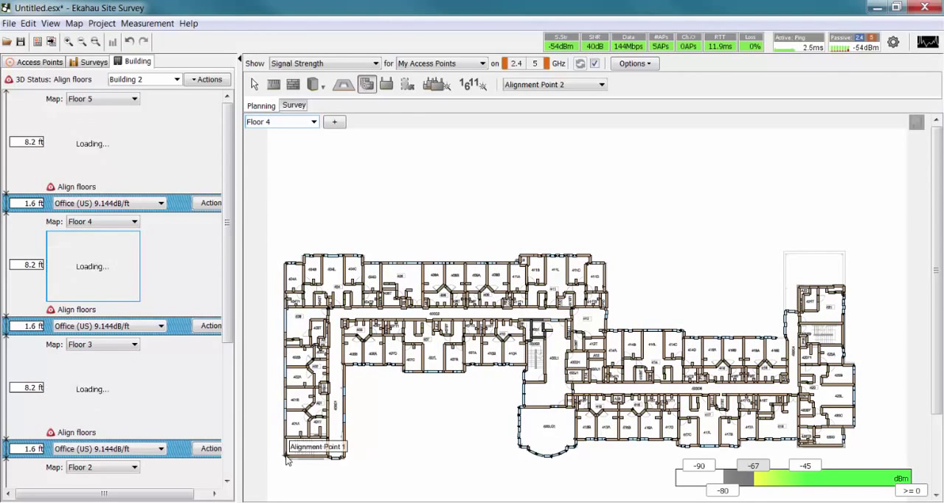
{"action": "left_click", "coordinate": [547, 342]}
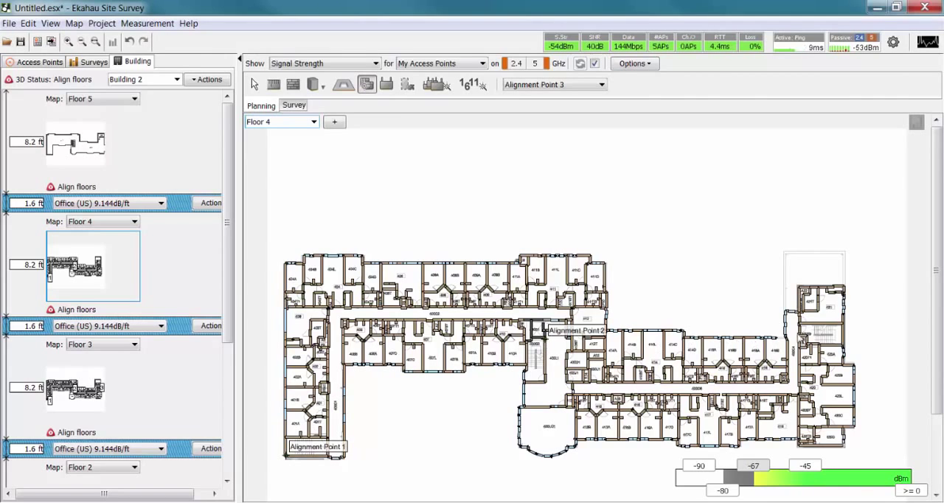
{"action": "left_click", "coordinate": [845, 326]}
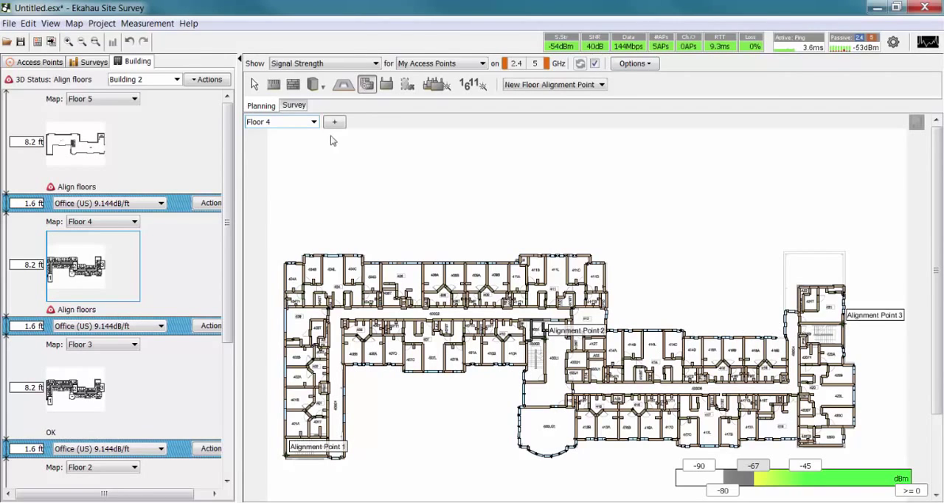
On Floor 5, place the three alignment points at the west wing's lower-left corner, elevator shaft's lower-right corner and upper part of the east outer wall.
{"action": "left_click", "coordinate": [314, 121]}
{"action": "left_click", "coordinate": [295, 177]}
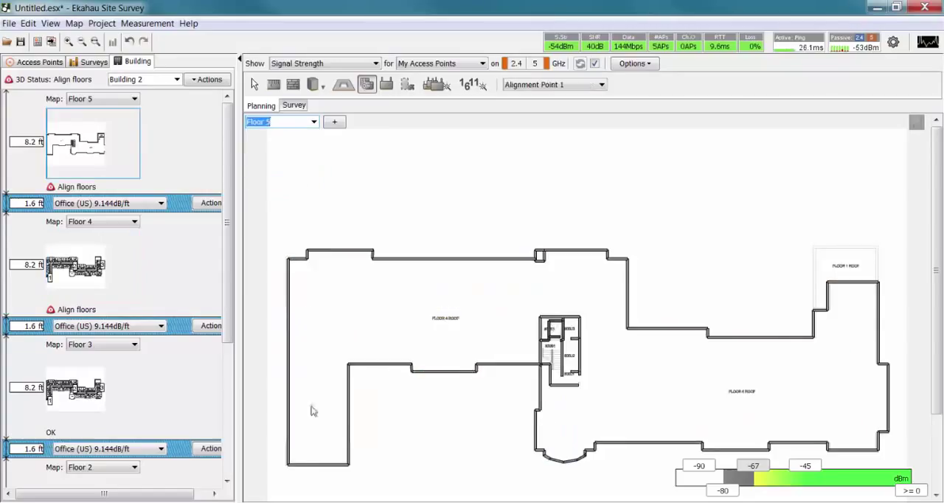
{"action": "left_click", "coordinate": [289, 466]}
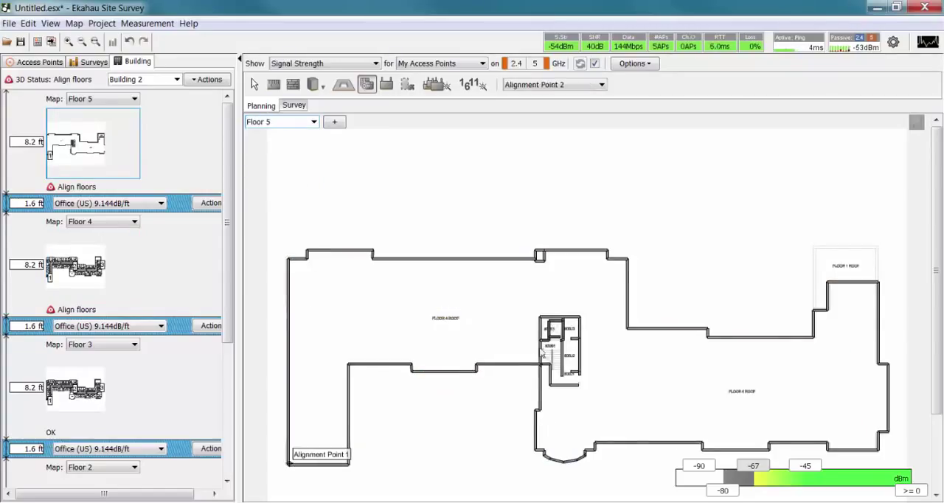
{"action": "left_click", "coordinate": [564, 341]}
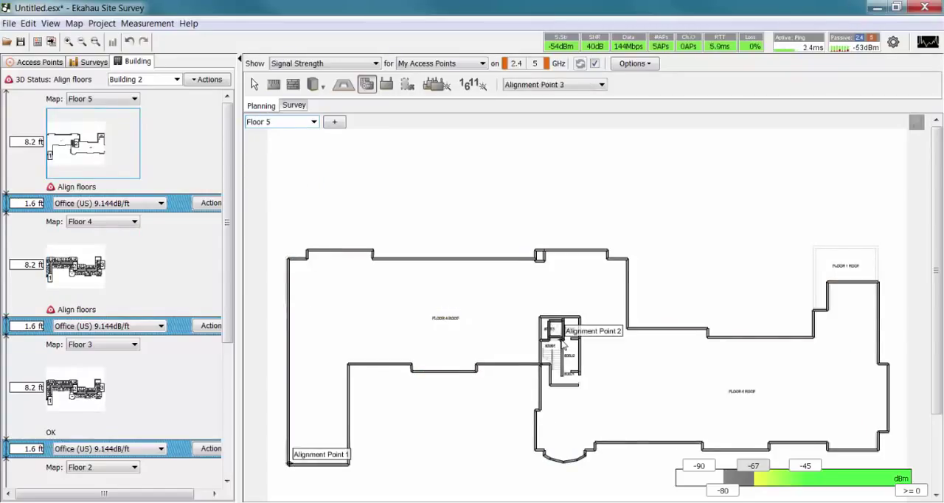
{"action": "left_click", "coordinate": [879, 318]}
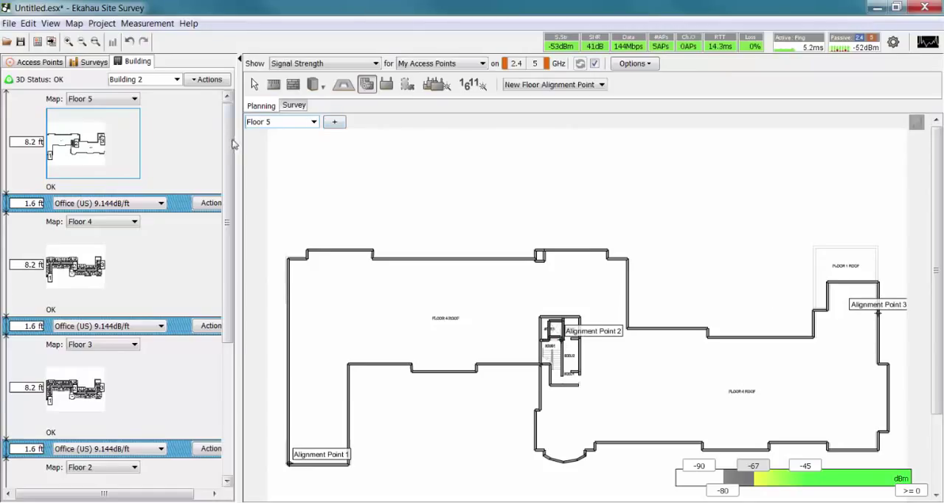
Draw a coverage area on Floor 5 that follows the roof's whole outer wall outline, including the curved bay.
{"action": "left_click_drag", "start_coordinate": [231, 141], "coordinate": [260, 84]}
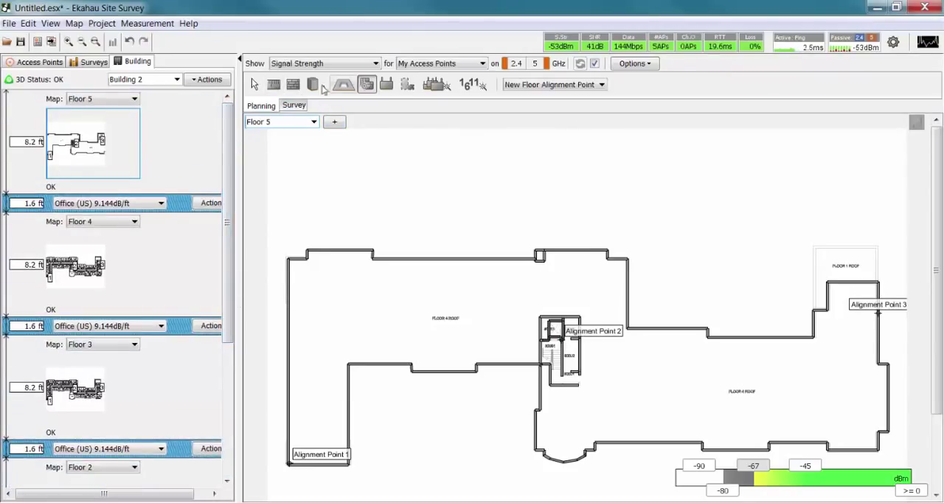
{"action": "left_click", "coordinate": [411, 85]}
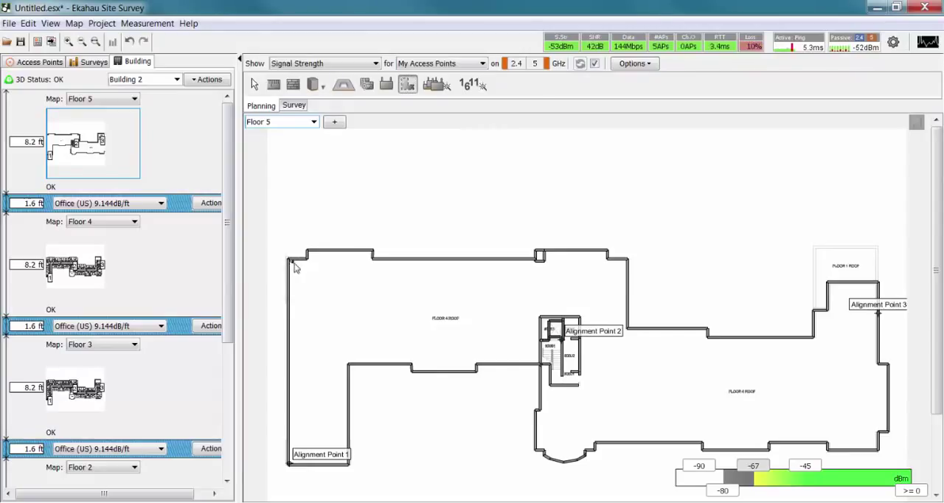
{"action": "mouse_move", "coordinate": [309, 255]}
{"action": "left_mouse_down"}
{"action": "mouse_move", "coordinate": [607, 256]}
{"action": "mouse_move", "coordinate": [626, 329]}
{"action": "mouse_move", "coordinate": [709, 338]}
{"action": "mouse_move", "coordinate": [819, 342]}
{"action": "mouse_move", "coordinate": [827, 299]}
{"action": "mouse_move", "coordinate": [856, 283]}
{"action": "mouse_move", "coordinate": [891, 381]}
{"action": "mouse_move", "coordinate": [875, 447]}
{"action": "mouse_move", "coordinate": [596, 450]}
{"action": "mouse_move", "coordinate": [563, 466]}
{"action": "mouse_move", "coordinate": [537, 441]}
{"action": "mouse_move", "coordinate": [542, 373]}
{"action": "mouse_move", "coordinate": [371, 367]}
{"action": "mouse_move", "coordinate": [349, 373]}
{"action": "mouse_move", "coordinate": [346, 463]}
{"action": "mouse_move", "coordinate": [291, 468]}
{"action": "left_mouse_up"}
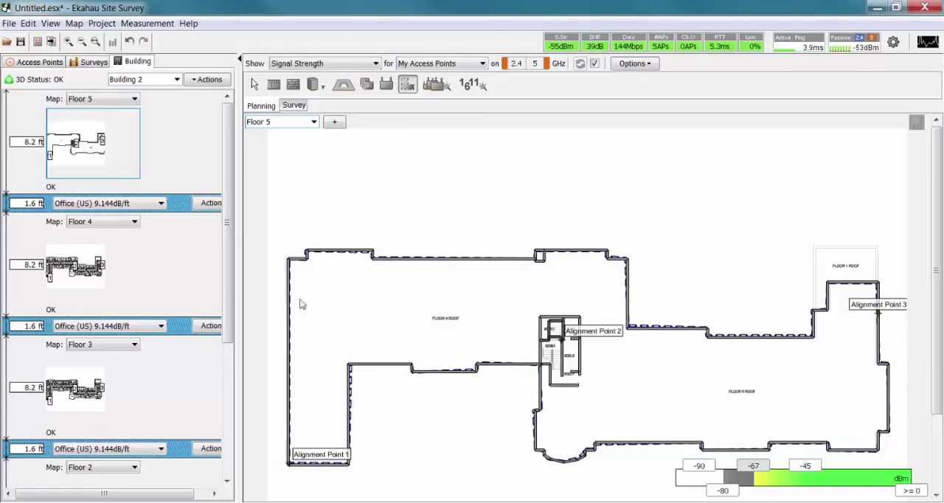
Show Floor 4 and draw a closed coverage area along the building's entire exterior wall outline.
{"action": "left_click", "coordinate": [313, 122]}
{"action": "left_click", "coordinate": [279, 168]}
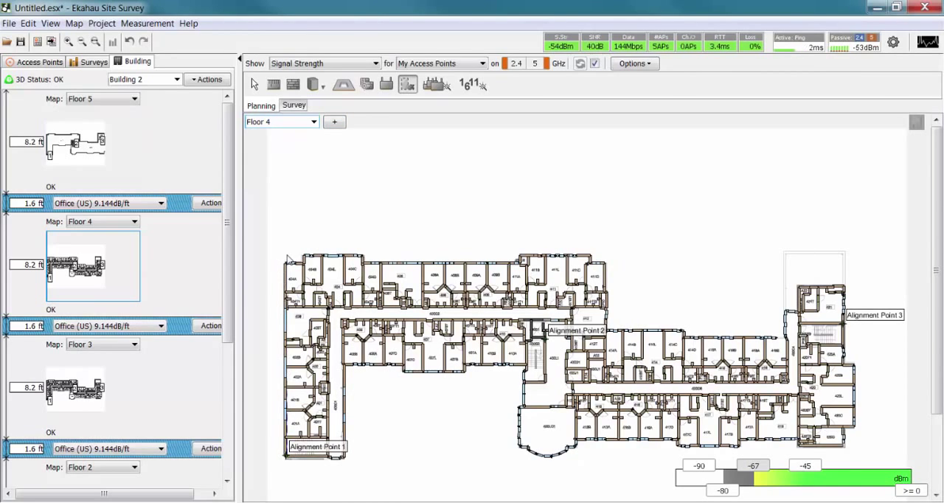
{"action": "mouse_move", "coordinate": [289, 271]}
{"action": "left_mouse_down"}
{"action": "mouse_move", "coordinate": [309, 255]}
{"action": "mouse_move", "coordinate": [347, 255]}
{"action": "mouse_move", "coordinate": [366, 266]}
{"action": "mouse_move", "coordinate": [590, 260]}
{"action": "mouse_move", "coordinate": [609, 336]}
{"action": "mouse_move", "coordinate": [641, 343]}
{"action": "mouse_move", "coordinate": [788, 339]}
{"action": "mouse_move", "coordinate": [807, 289]}
{"action": "mouse_move", "coordinate": [847, 293]}
{"action": "mouse_move", "coordinate": [857, 369]}
{"action": "mouse_move", "coordinate": [845, 449]}
{"action": "mouse_move", "coordinate": [620, 441]}
{"action": "mouse_move", "coordinate": [557, 461]}
{"action": "mouse_move", "coordinate": [523, 443]}
{"action": "mouse_move", "coordinate": [525, 371]}
{"action": "mouse_move", "coordinate": [407, 377]}
{"action": "mouse_move", "coordinate": [344, 367]}
{"action": "mouse_move", "coordinate": [345, 460]}
{"action": "left_mouse_up"}
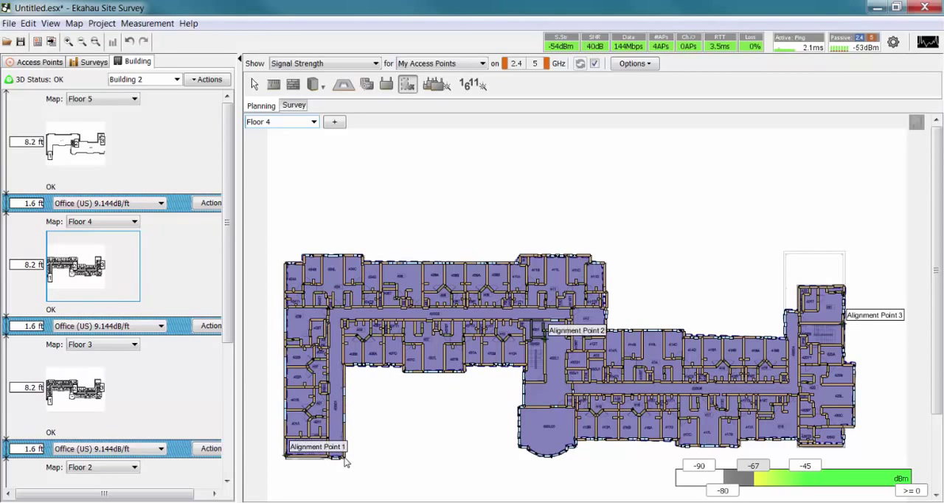
{"action": "right_click", "coordinate": [345, 458]}
Show Floor 3 and draw a closed coverage area along the building's entire outer wall outline, including the curved bay and inner courtyard walls.
{"action": "left_click", "coordinate": [315, 123]}
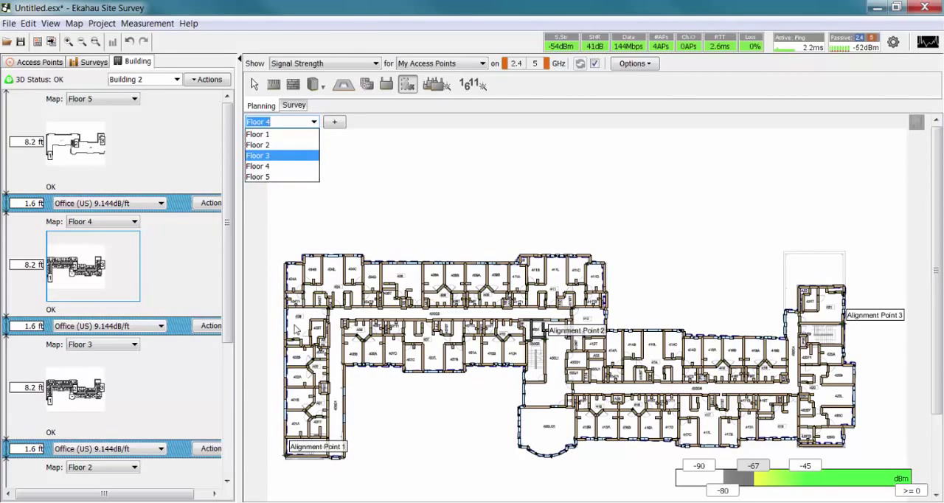
{"action": "left_click", "coordinate": [288, 263]}
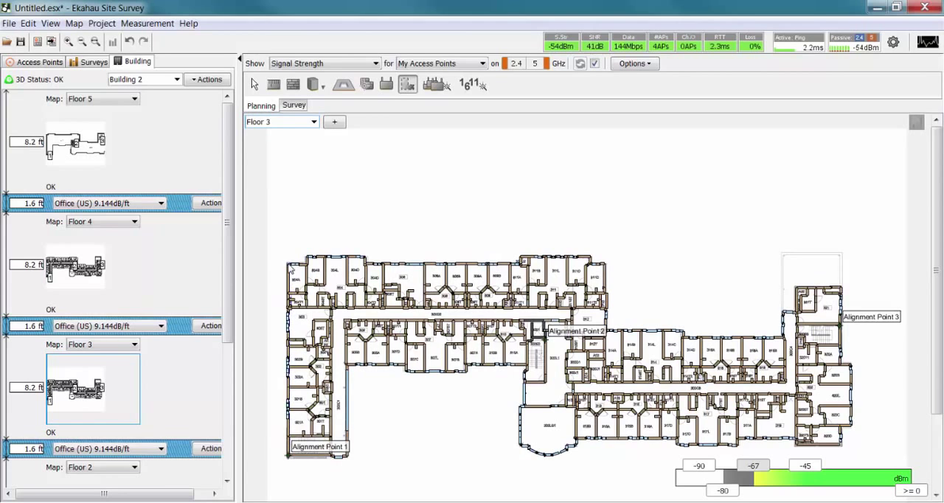
{"action": "left_click", "coordinate": [306, 263]}
{"action": "left_click", "coordinate": [307, 256]}
{"action": "left_click", "coordinate": [365, 256]}
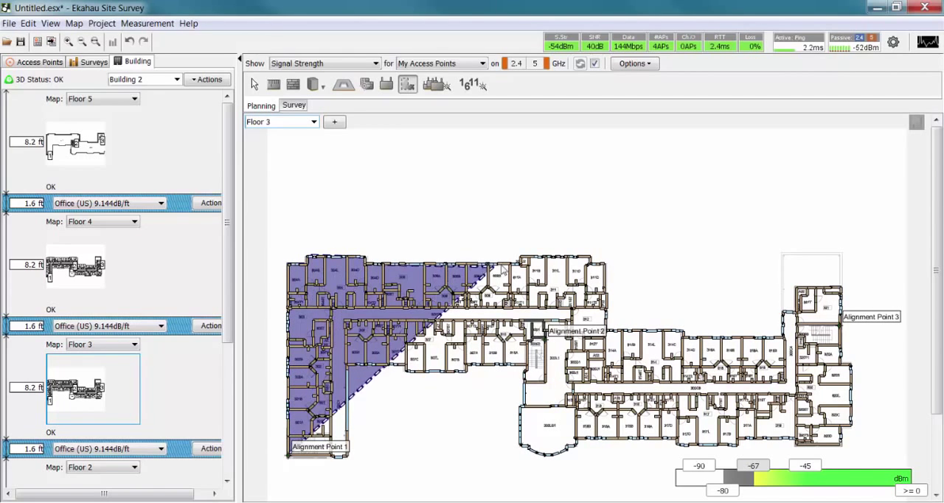
{"action": "left_click", "coordinate": [590, 257]}
{"action": "left_click", "coordinate": [591, 263]}
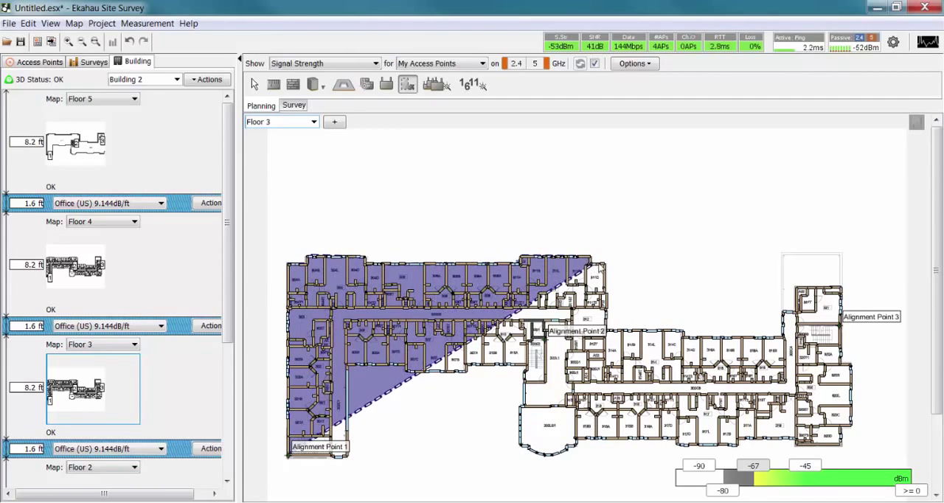
{"action": "left_click", "coordinate": [606, 263]}
{"action": "left_click", "coordinate": [607, 330]}
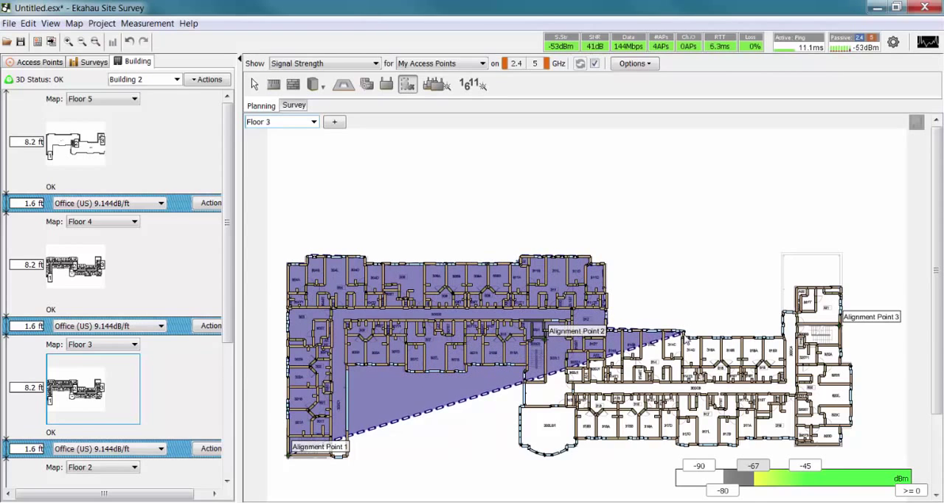
{"action": "left_click", "coordinate": [784, 311]}
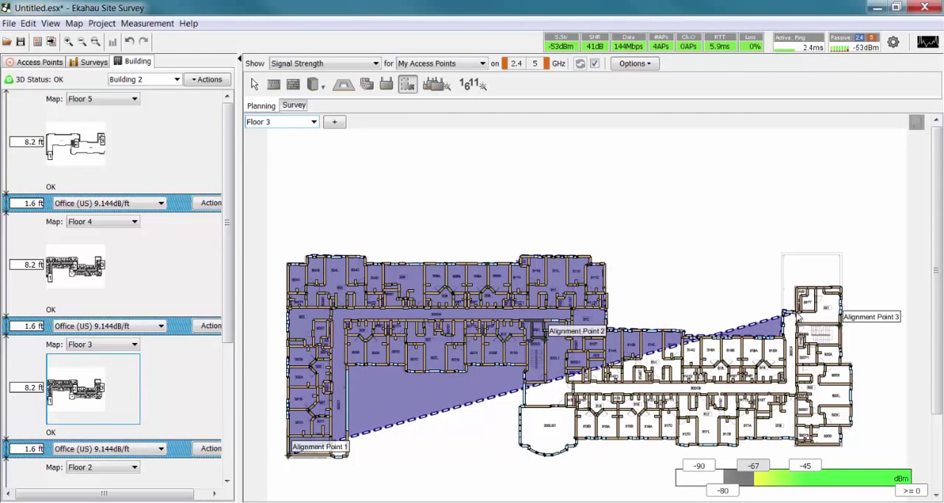
{"action": "left_click", "coordinate": [796, 313]}
{"action": "left_click", "coordinate": [797, 288]}
{"action": "left_click", "coordinate": [841, 287]}
{"action": "left_click", "coordinate": [841, 364]}
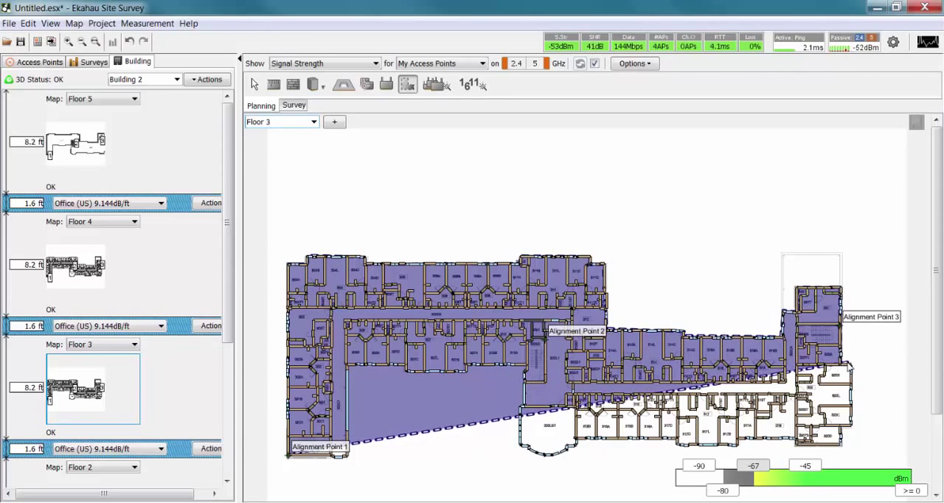
{"action": "left_click", "coordinate": [851, 365]}
{"action": "left_click", "coordinate": [852, 426]}
{"action": "left_click", "coordinate": [841, 427]}
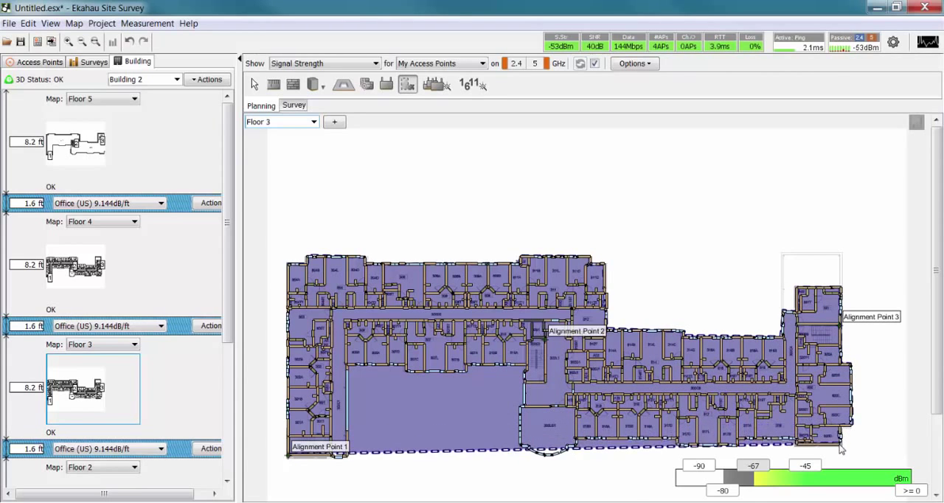
{"action": "left_click", "coordinate": [841, 446]}
{"action": "left_click", "coordinate": [796, 446]}
{"action": "left_click", "coordinate": [796, 440]}
{"action": "left_click", "coordinate": [738, 440]}
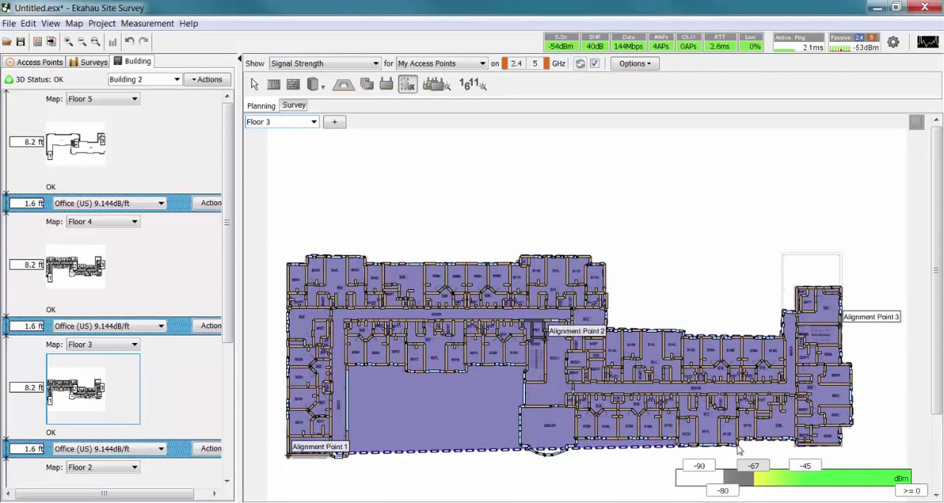
{"action": "left_click", "coordinate": [738, 446]}
{"action": "left_click", "coordinate": [678, 446]}
{"action": "left_click", "coordinate": [678, 441]}
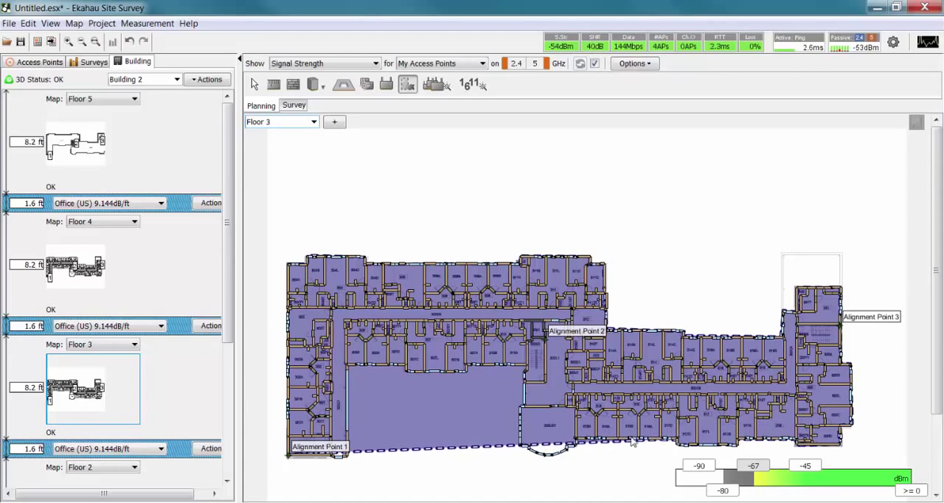
{"action": "left_click", "coordinate": [576, 440]}
{"action": "left_click", "coordinate": [567, 450]}
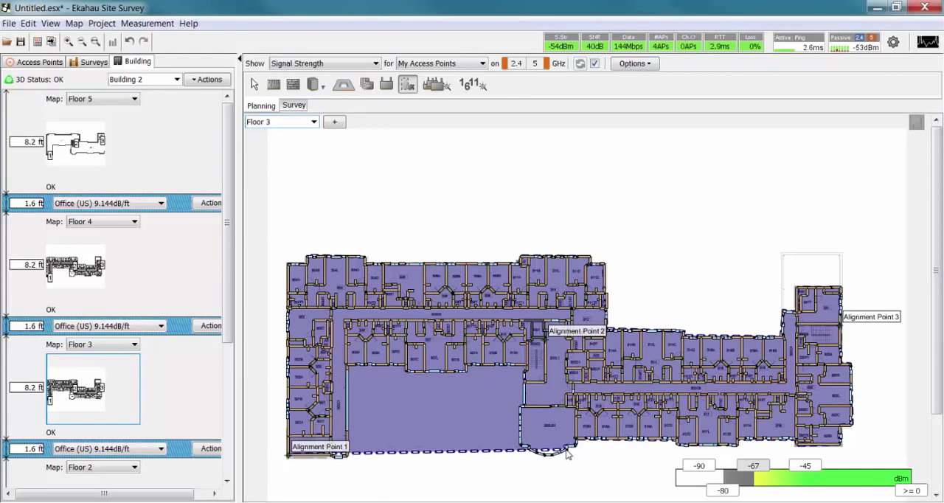
{"action": "left_click", "coordinate": [557, 454]}
{"action": "left_click", "coordinate": [546, 454]}
{"action": "left_click", "coordinate": [536, 452]}
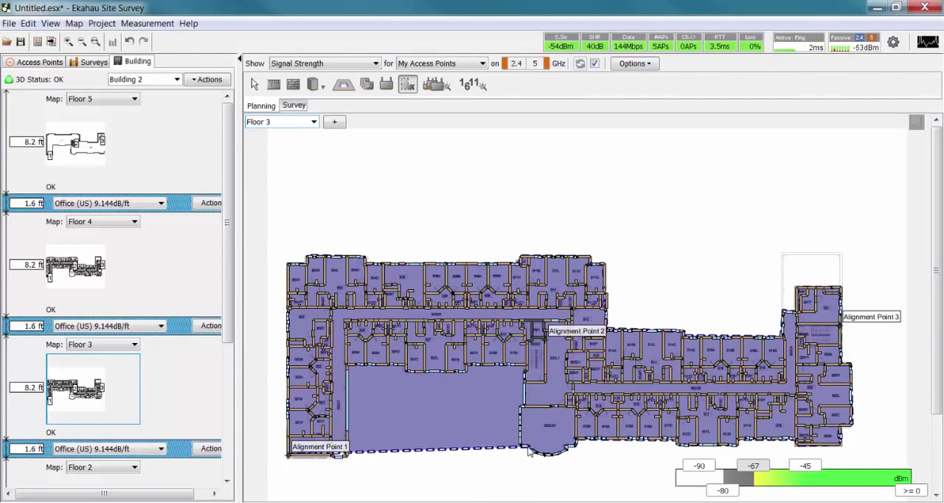
{"action": "left_click", "coordinate": [522, 447]}
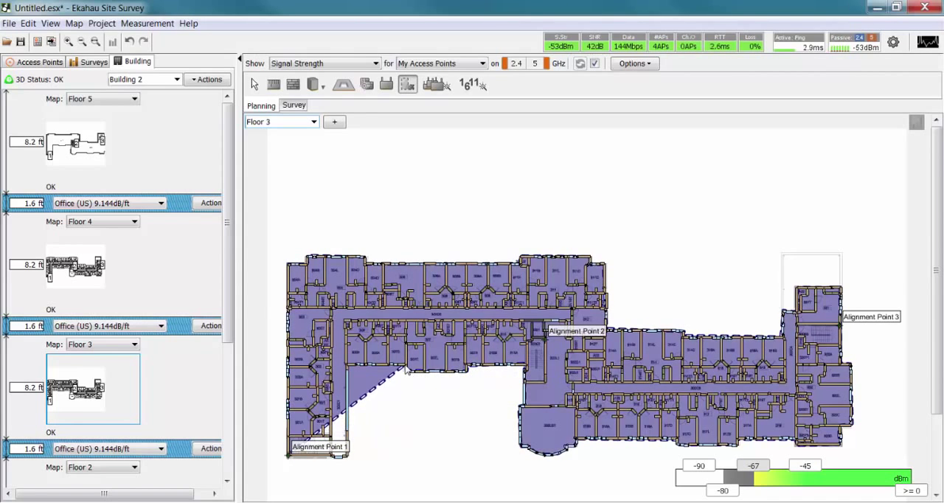
{"action": "left_click", "coordinate": [350, 373]}
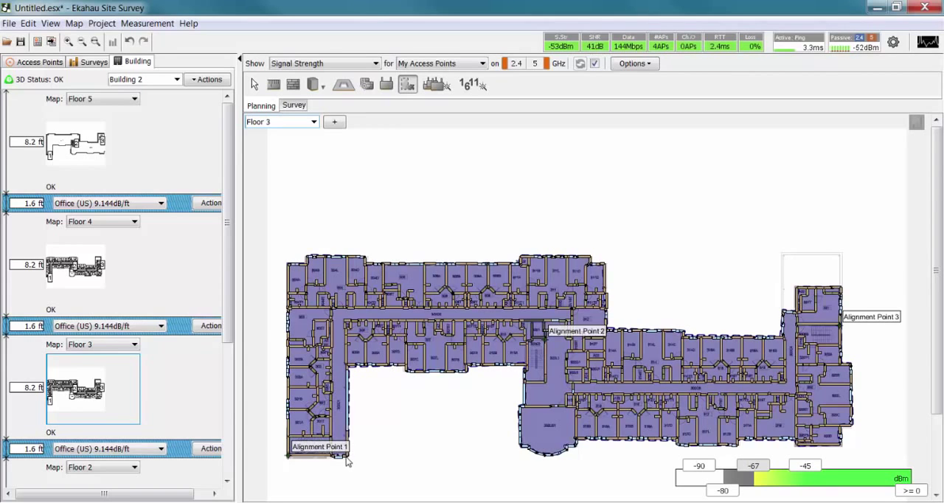
Show Floor 2 and draw a closed coverage area along its full exterior walls, following the curved bay and the courtyard side.
{"action": "left_click", "coordinate": [314, 122]}
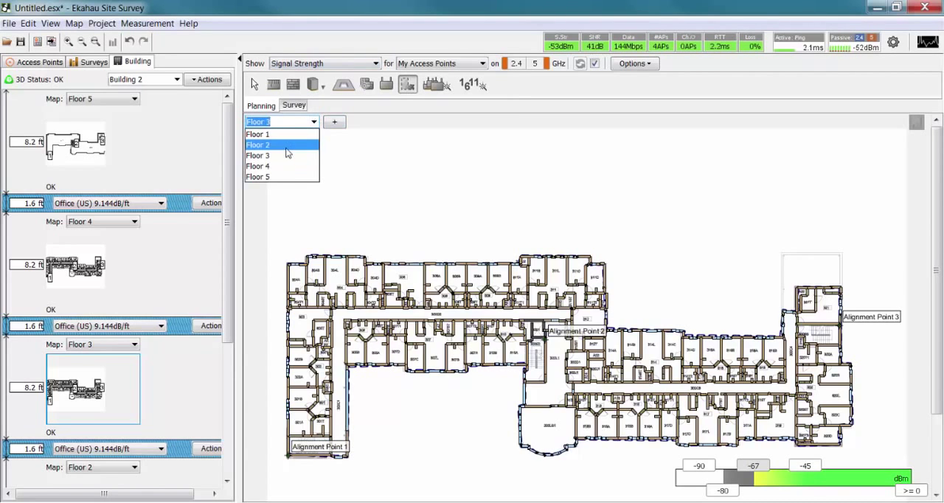
{"action": "left_click", "coordinate": [286, 147]}
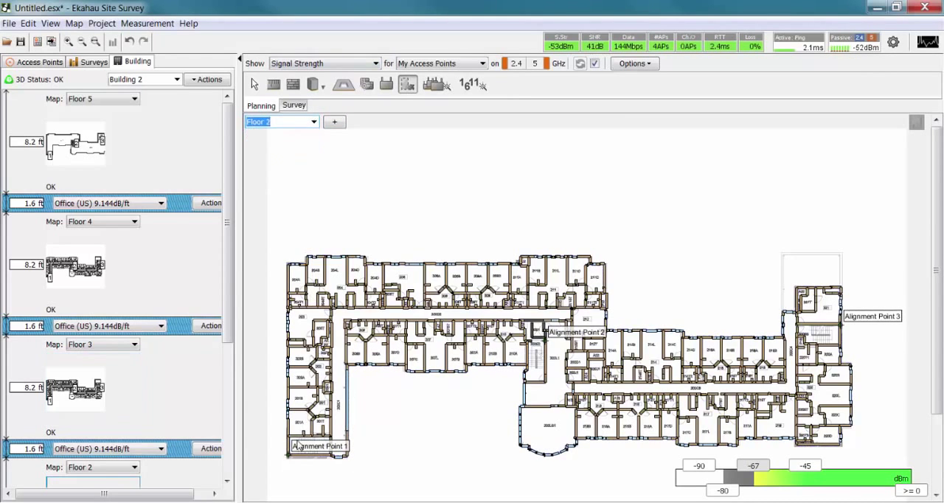
{"action": "left_click", "coordinate": [288, 263]}
{"action": "left_click", "coordinate": [307, 263]}
{"action": "left_click", "coordinate": [307, 257]}
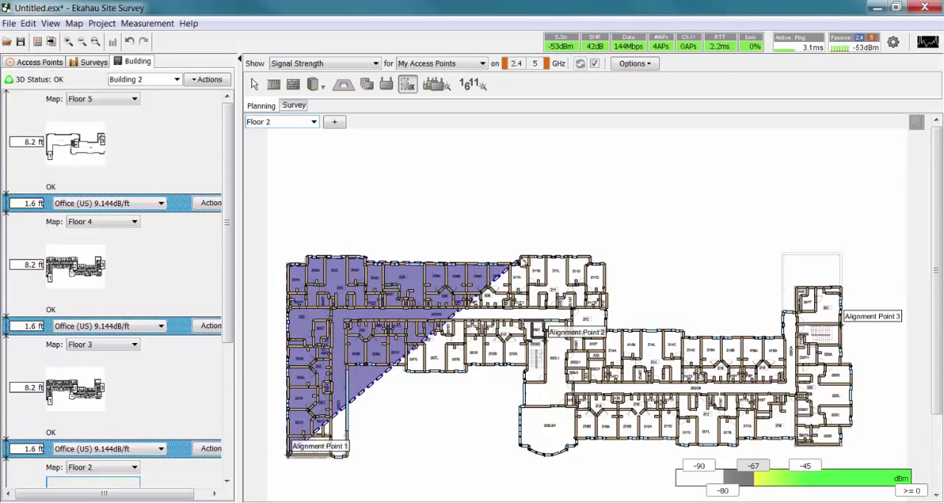
{"action": "left_click", "coordinate": [605, 264]}
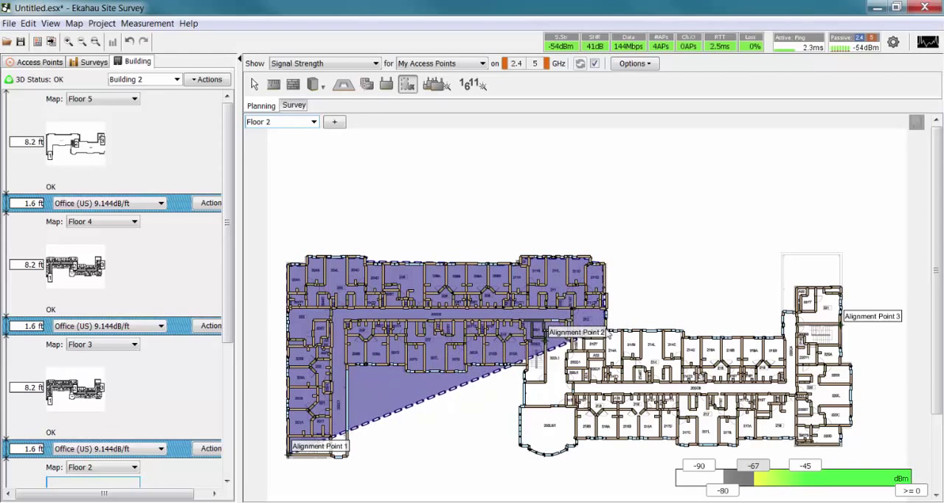
{"action": "left_click", "coordinate": [608, 330]}
{"action": "left_click", "coordinate": [684, 330]}
{"action": "left_click", "coordinate": [684, 337]}
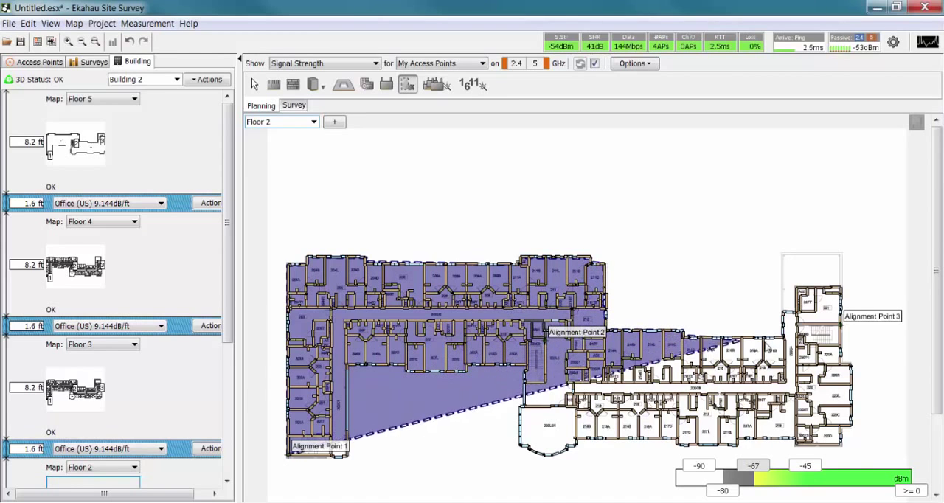
{"action": "left_click", "coordinate": [785, 337]}
{"action": "left_click", "coordinate": [784, 311]}
{"action": "left_click", "coordinate": [796, 311]}
{"action": "left_click", "coordinate": [796, 287]}
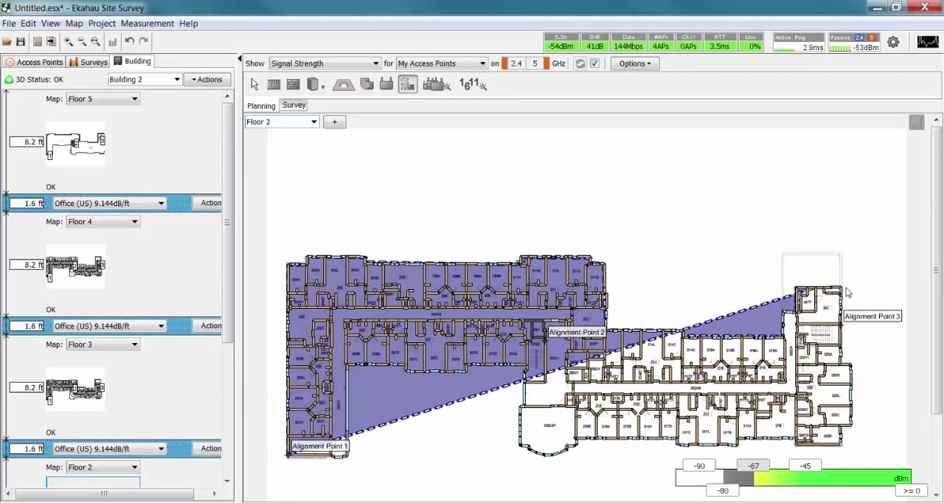
{"action": "left_click", "coordinate": [842, 287]}
{"action": "left_click", "coordinate": [842, 364]}
{"action": "left_click", "coordinate": [854, 364]}
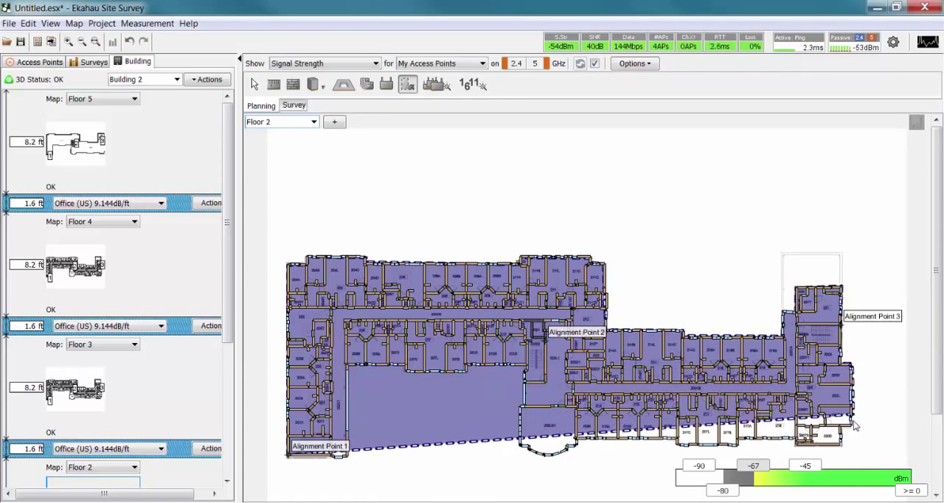
{"action": "left_click", "coordinate": [853, 426]}
{"action": "left_click", "coordinate": [841, 427]}
{"action": "left_click", "coordinate": [842, 444]}
{"action": "left_click", "coordinate": [796, 445]}
{"action": "left_click", "coordinate": [796, 439]}
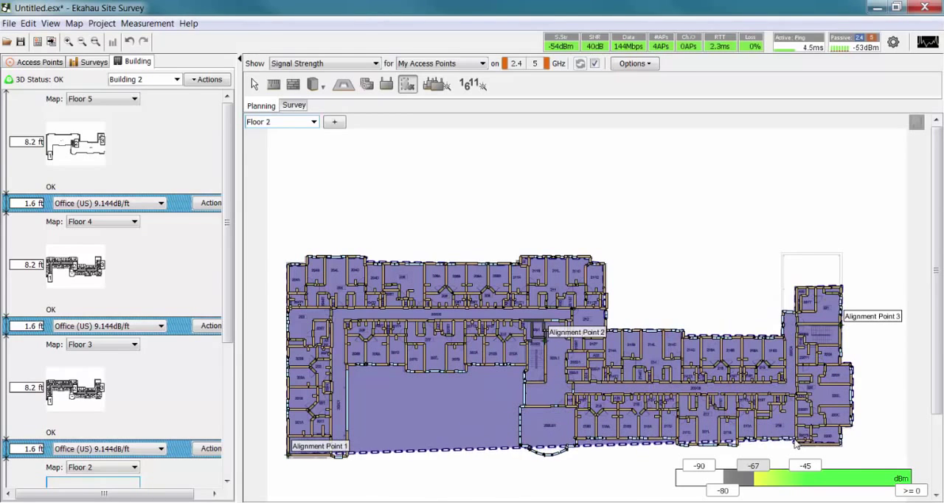
{"action": "left_click", "coordinate": [738, 440]}
{"action": "left_click", "coordinate": [739, 445]}
{"action": "left_click", "coordinate": [677, 445]}
{"action": "left_click", "coordinate": [677, 440]}
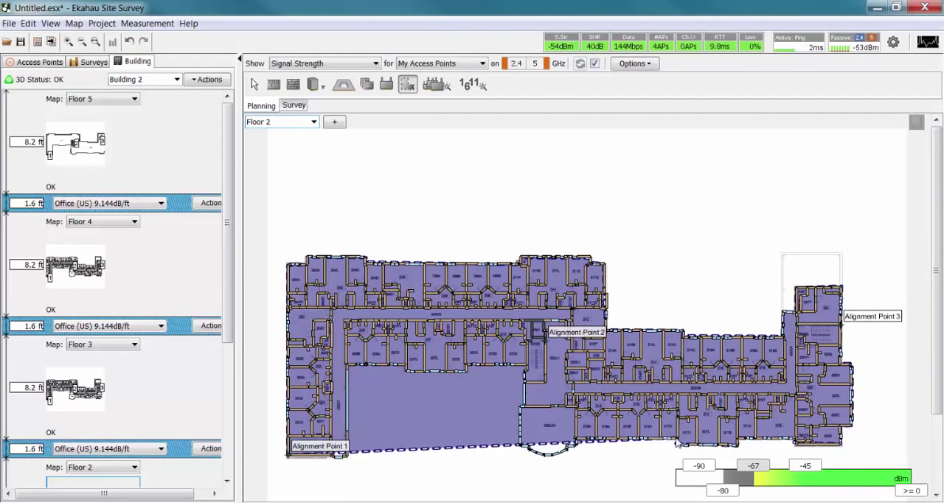
{"action": "left_click", "coordinate": [576, 440]}
{"action": "left_click", "coordinate": [574, 445]}
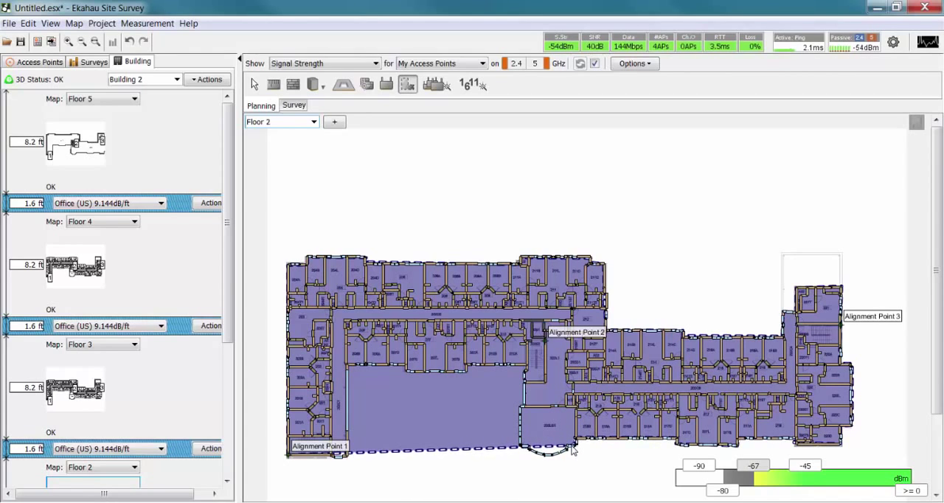
{"action": "left_click", "coordinate": [566, 451]}
{"action": "left_click", "coordinate": [555, 454]}
{"action": "left_click", "coordinate": [542, 454]}
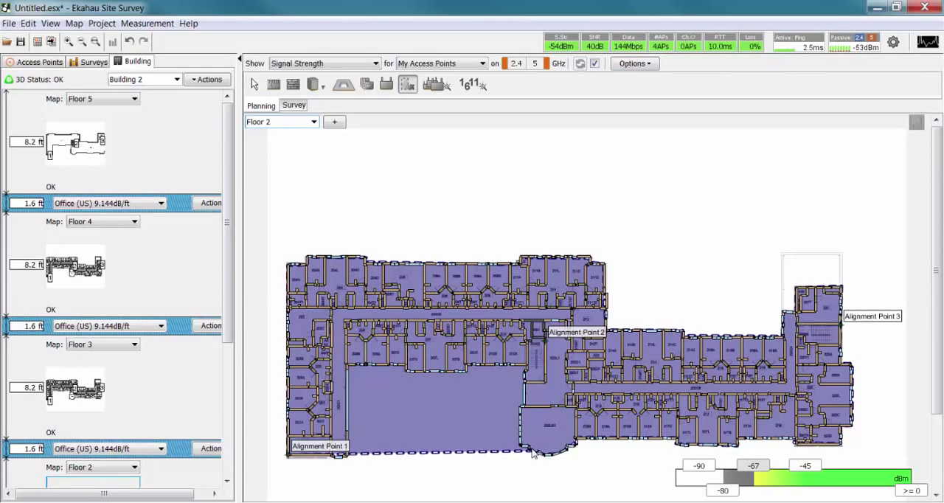
{"action": "left_click", "coordinate": [516, 447]}
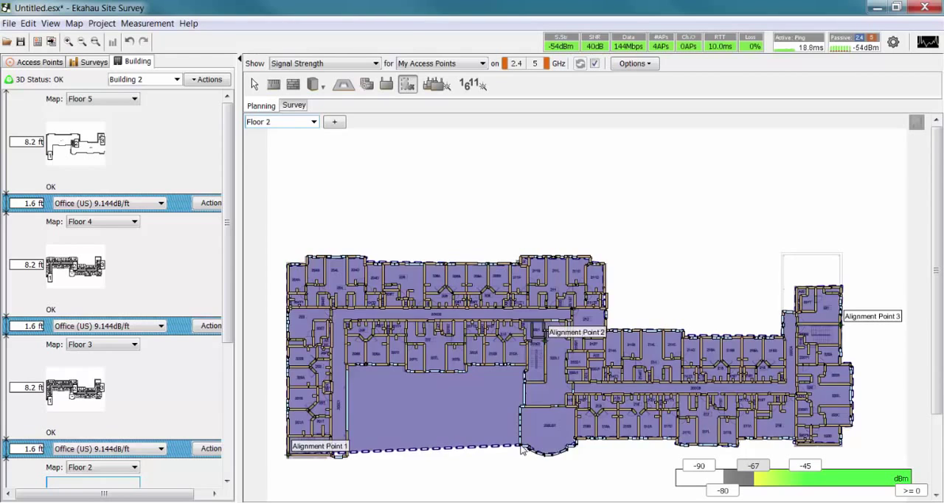
{"action": "left_click", "coordinate": [521, 447]}
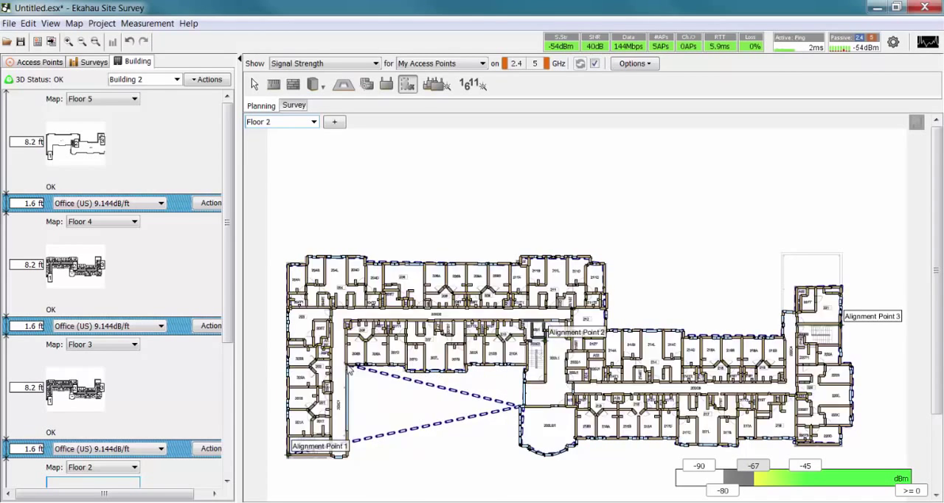
{"action": "left_click", "coordinate": [347, 454]}
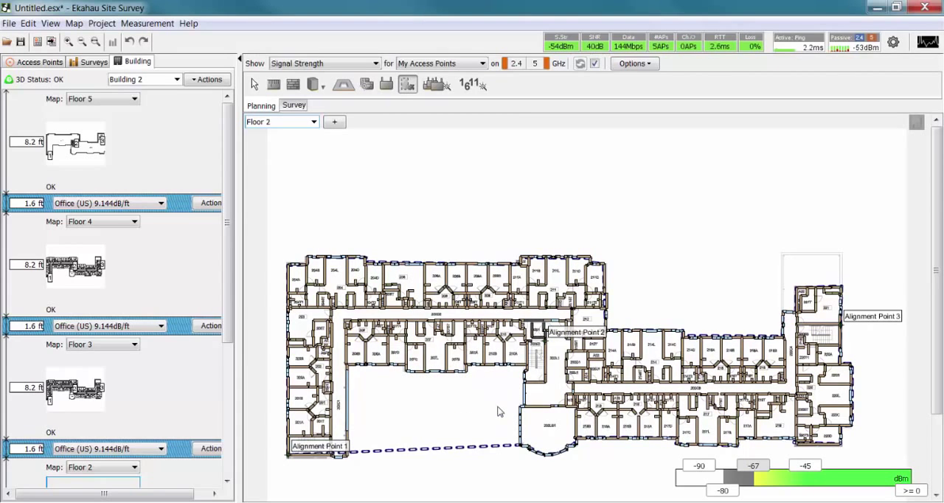
{"action": "left_click", "coordinate": [524, 450]}
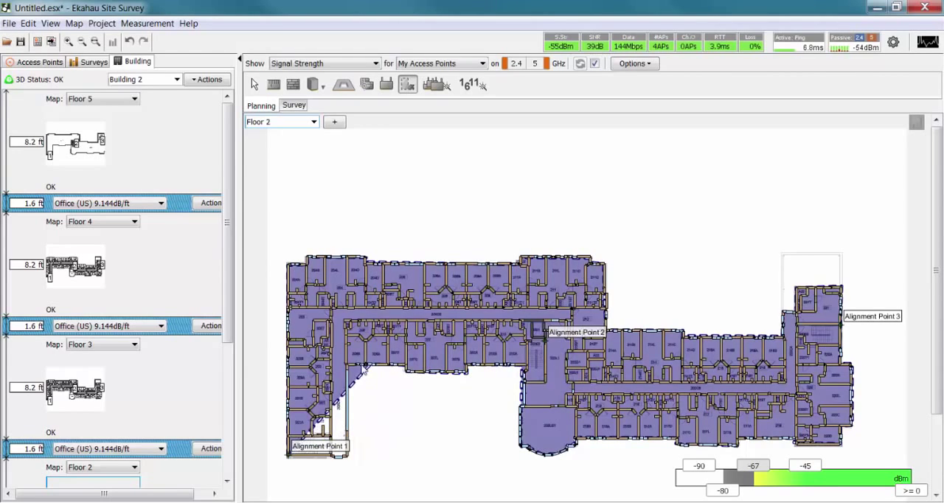
{"action": "right_click", "coordinate": [347, 458]}
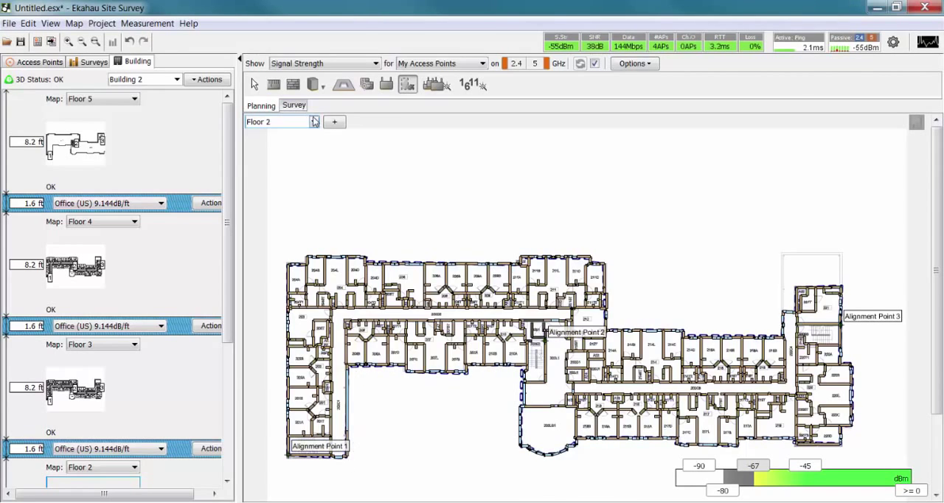
Show Floor 1 and draw a closed coverage area along the building's entire exterior wall outline, including the entrance section and the end wing.
{"action": "left_click", "coordinate": [313, 122]}
{"action": "left_click", "coordinate": [301, 135]}
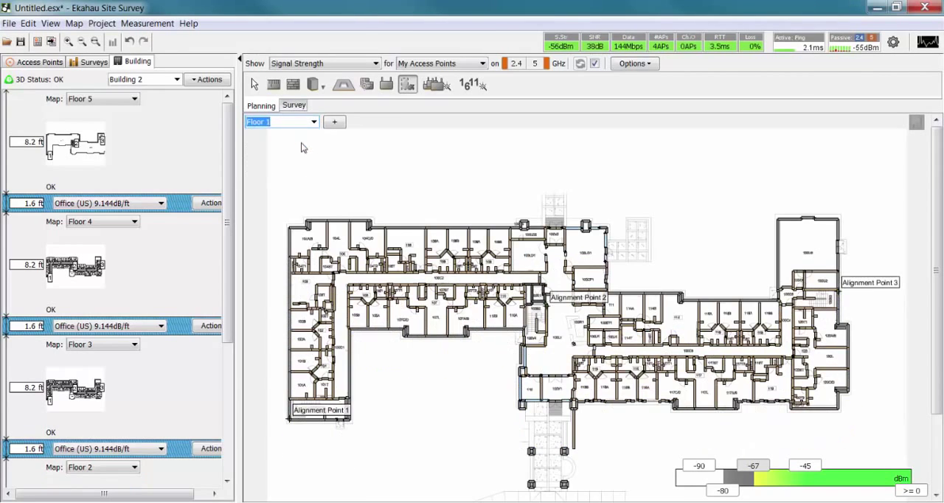
{"action": "left_click", "coordinate": [306, 219]}
{"action": "left_click", "coordinate": [371, 219]}
{"action": "left_click", "coordinate": [372, 229]}
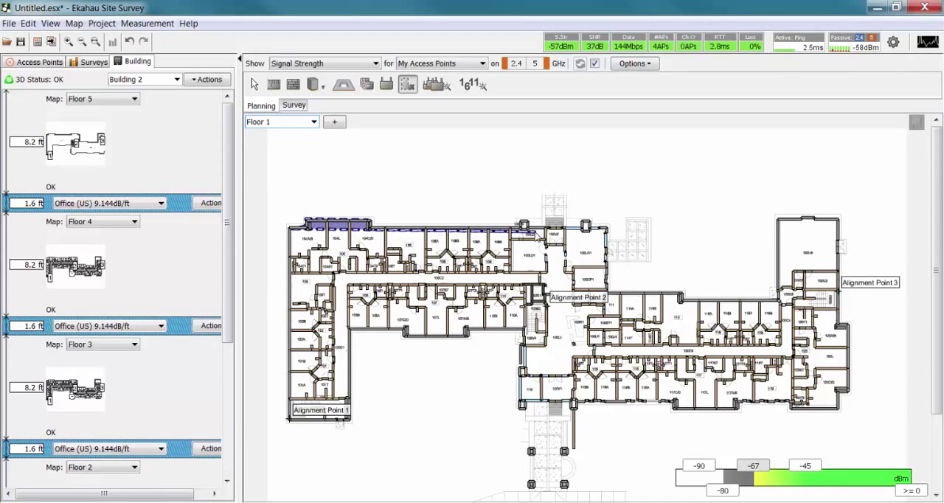
{"action": "left_click", "coordinate": [519, 229]}
{"action": "left_click", "coordinate": [606, 229]}
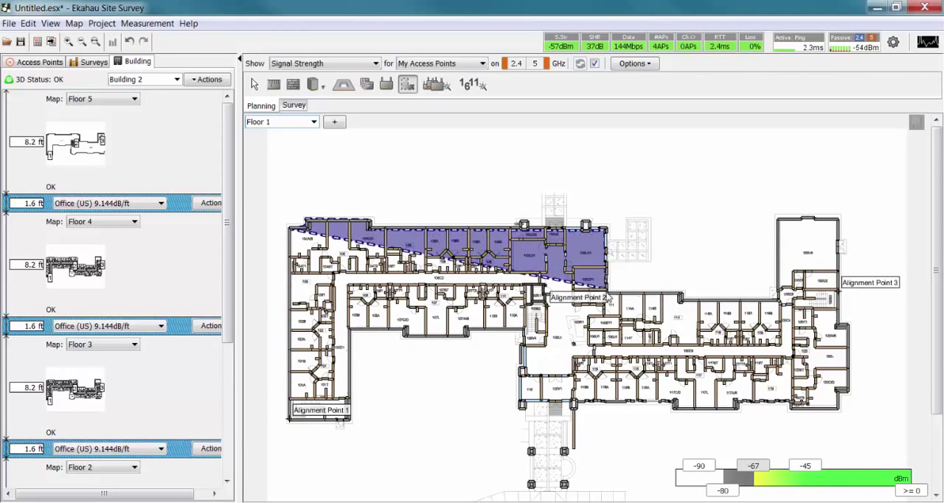
{"action": "left_click", "coordinate": [607, 288]}
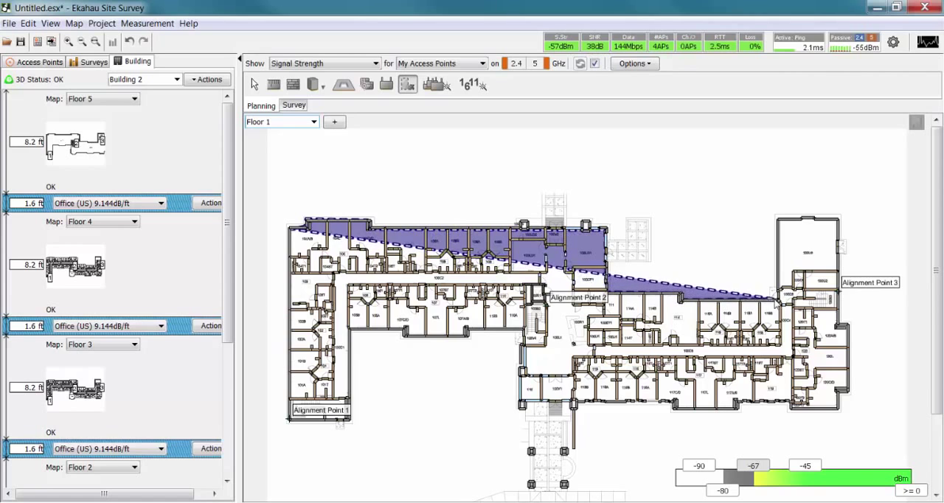
{"action": "left_click", "coordinate": [779, 300]}
{"action": "left_click", "coordinate": [778, 220]}
{"action": "left_click", "coordinate": [840, 220]}
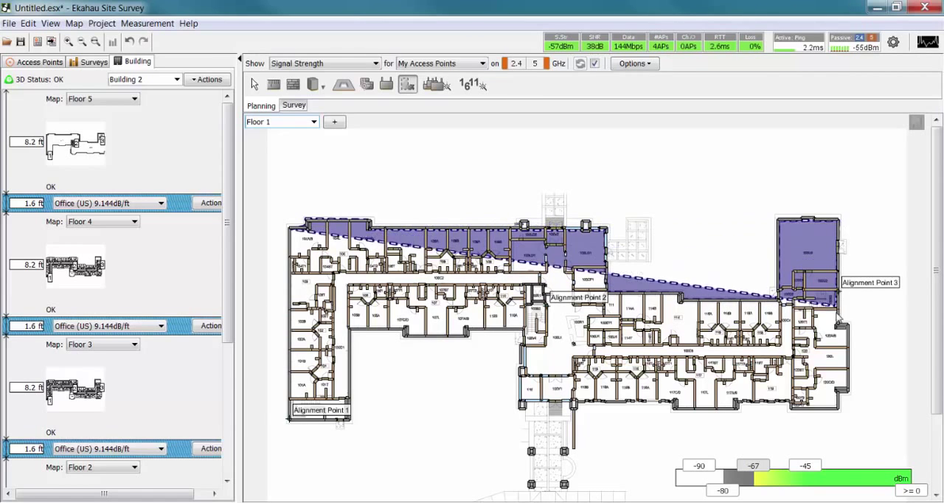
{"action": "left_click", "coordinate": [849, 325]}
{"action": "left_click", "coordinate": [849, 392]}
{"action": "left_click", "coordinate": [840, 392]}
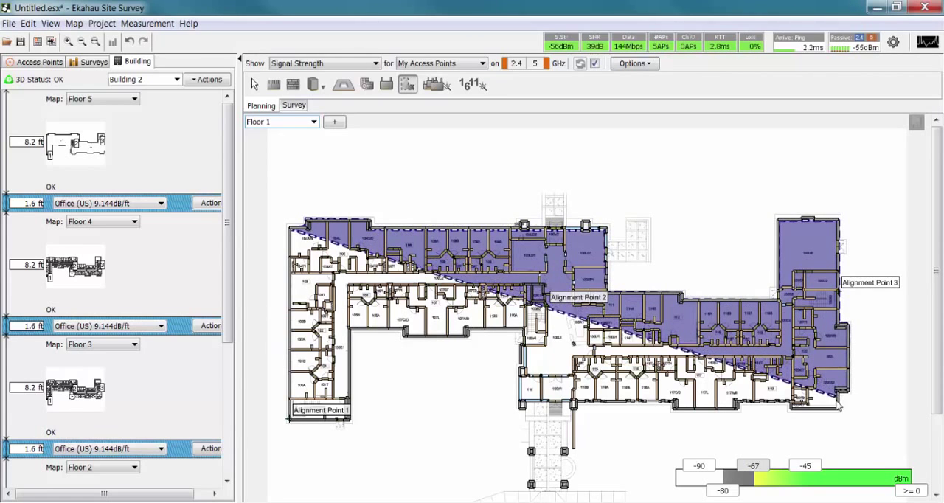
{"action": "left_click", "coordinate": [840, 408]}
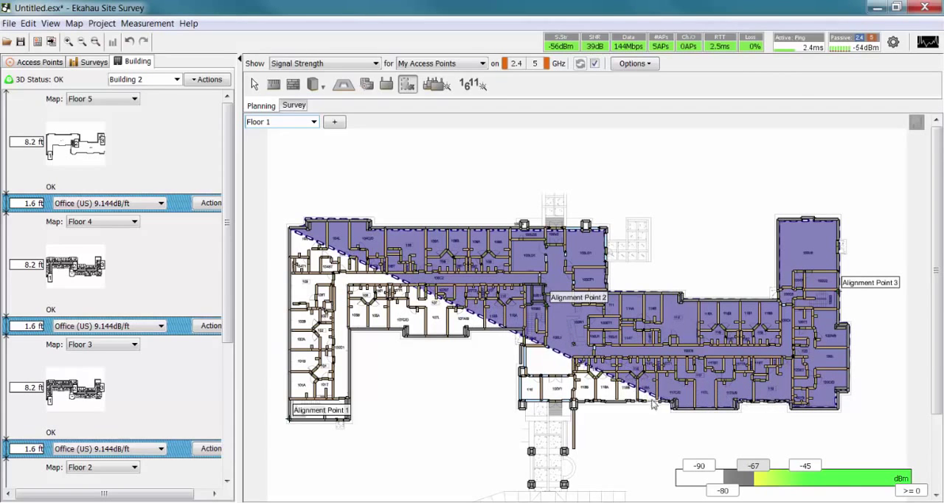
{"action": "left_click", "coordinate": [520, 403]}
{"action": "left_click", "coordinate": [520, 332]}
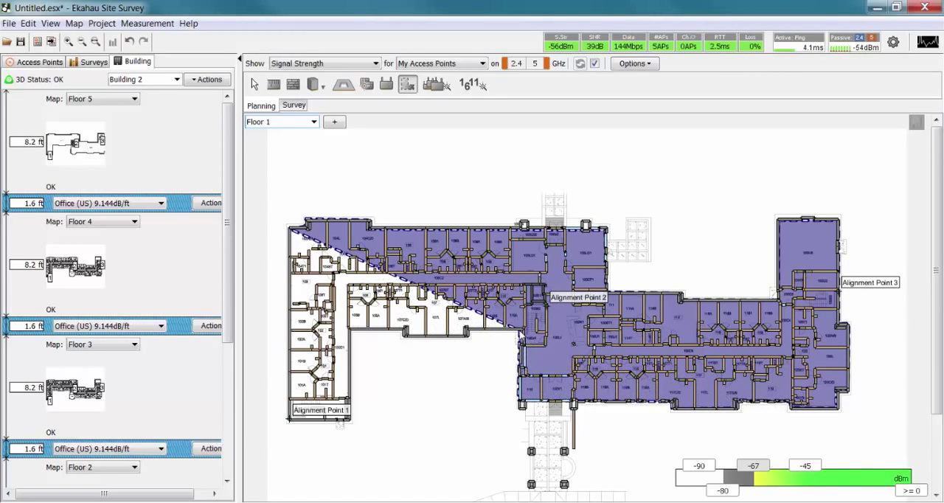
{"action": "left_click", "coordinate": [404, 331]}
{"action": "left_click", "coordinate": [350, 330]}
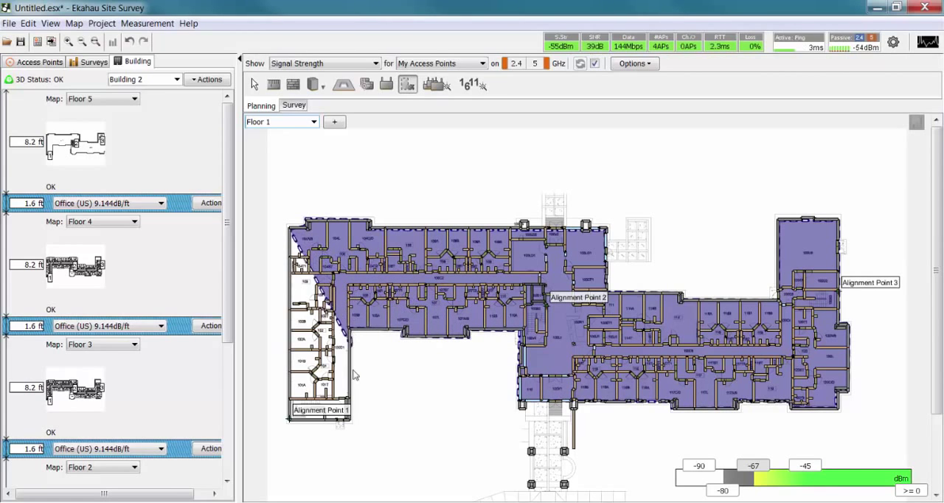
{"action": "left_click", "coordinate": [349, 421]}
{"action": "double_click", "coordinate": [290, 422]}
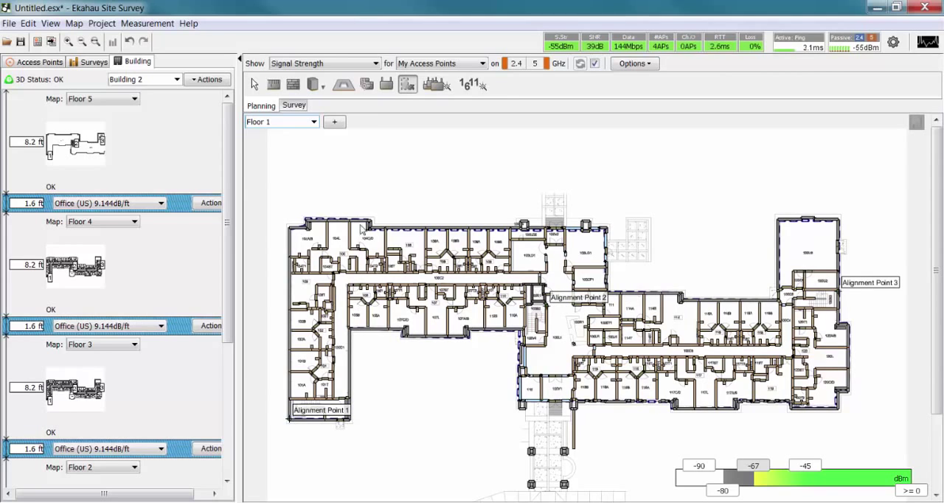
Start the Auto-Planner for the building and review the coverage criteria of My Network Requirements.
{"action": "left_click", "coordinate": [434, 87]}
{"action": "left_click", "coordinate": [569, 169]}
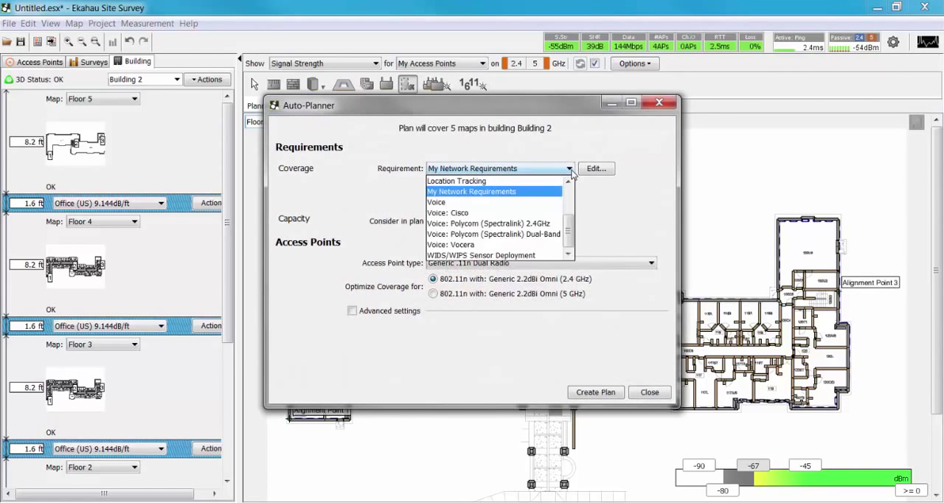
{"action": "mouse_move", "coordinate": [571, 233]}
{"action": "left_mouse_down"}
{"action": "mouse_move", "coordinate": [570, 205]}
{"action": "mouse_move", "coordinate": [571, 225]}
{"action": "left_mouse_up"}
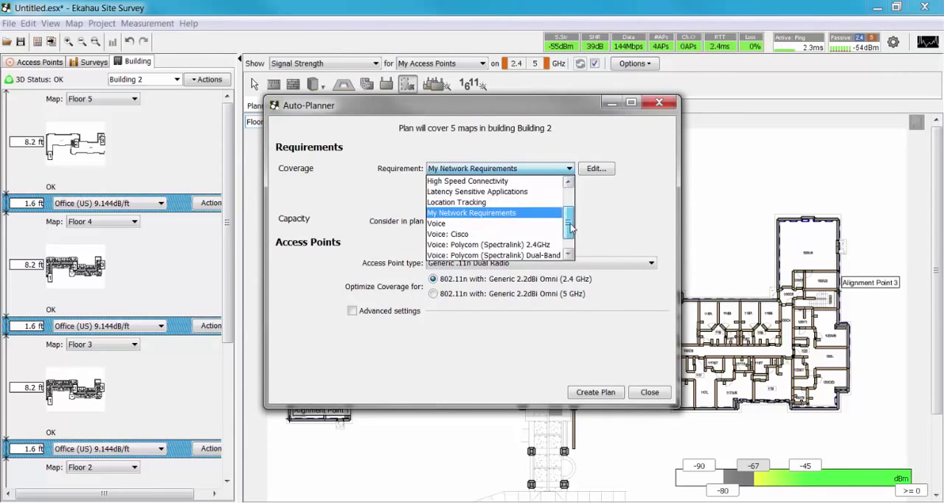
{"action": "left_click", "coordinate": [596, 169]}
{"action": "left_click", "coordinate": [596, 169]}
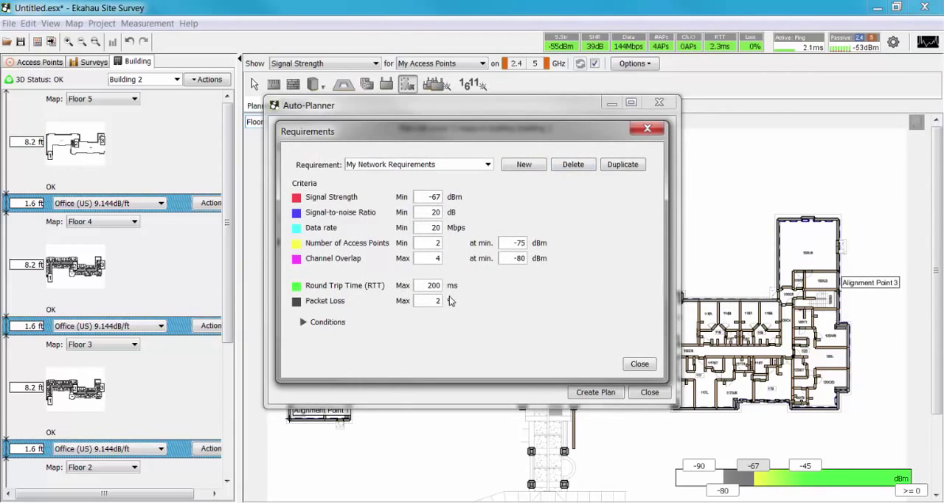
{"action": "left_click", "coordinate": [639, 364]}
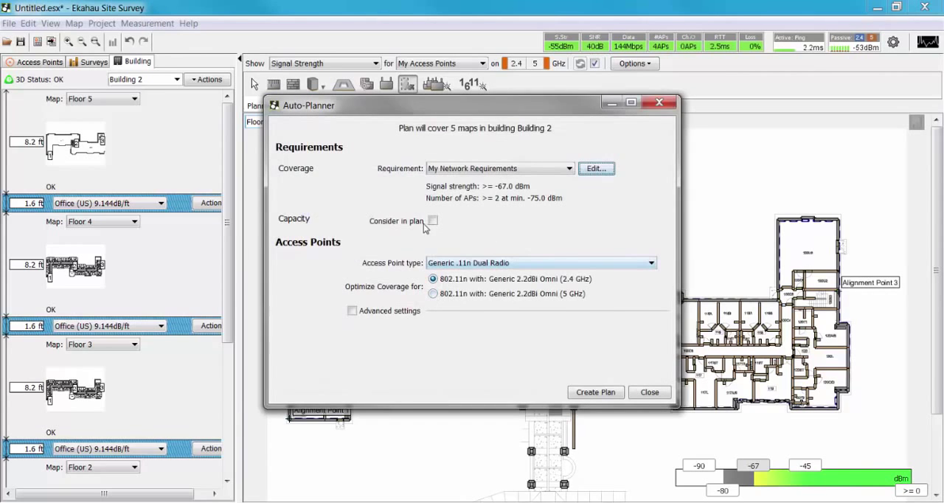
Include capacity in the plan, check the AC Laptop usage profile and add 500 11ac AC Laptop devices.
{"action": "left_click", "coordinate": [433, 226]}
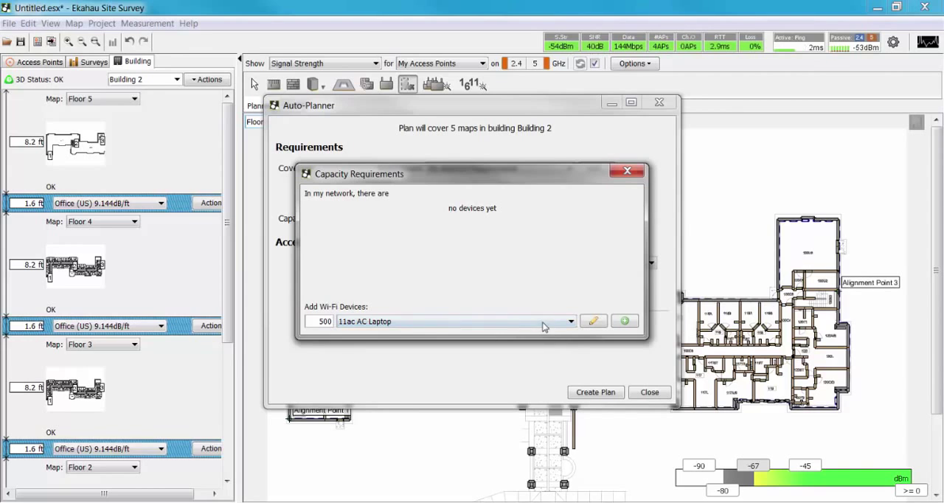
{"action": "left_click", "coordinate": [543, 326]}
{"action": "scroll", "coordinate": [573, 360], "scroll_direction": "down", "scroll_amount": 1}
{"action": "scroll", "coordinate": [575, 357], "scroll_direction": "up", "scroll_amount": 1}
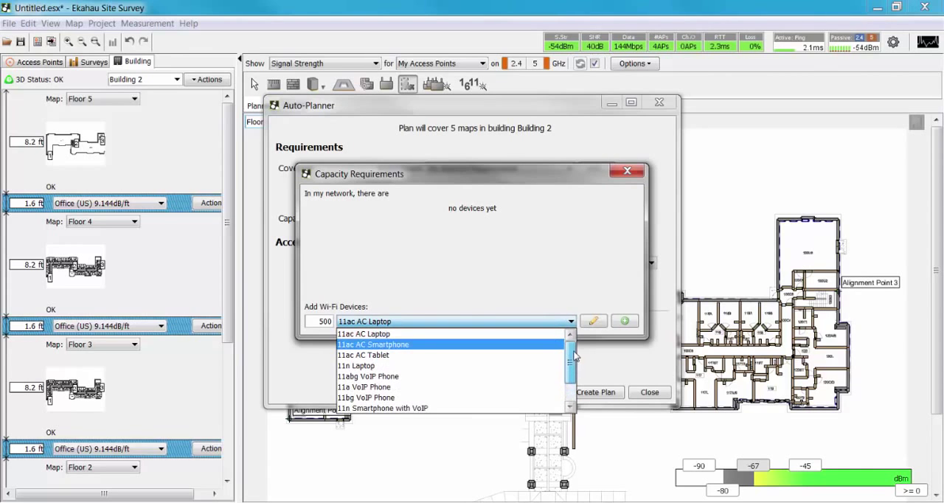
{"action": "left_click", "coordinate": [599, 325]}
{"action": "left_click", "coordinate": [599, 325]}
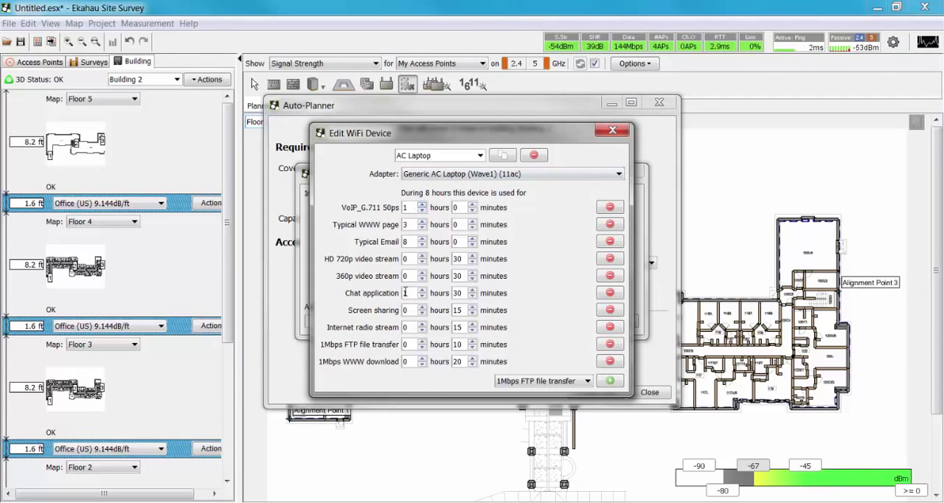
{"action": "left_click", "coordinate": [626, 130]}
{"action": "left_click", "coordinate": [625, 321]}
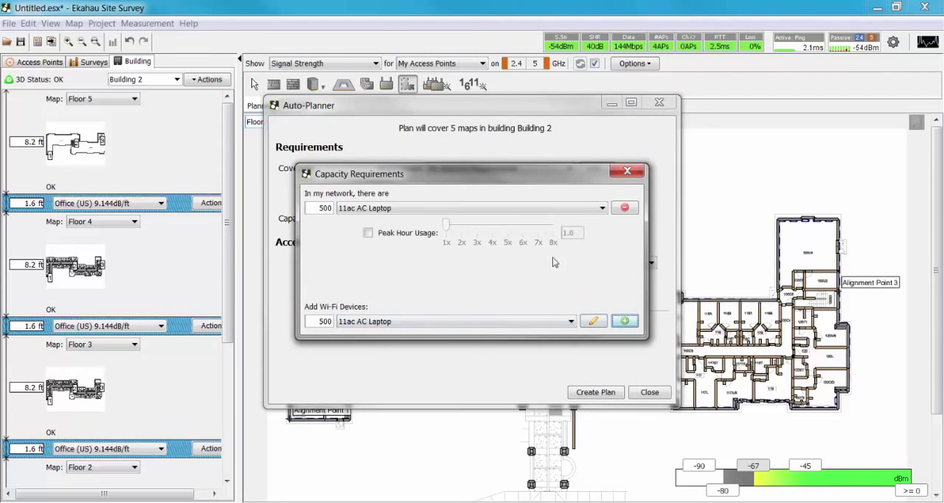
{"action": "left_click", "coordinate": [627, 171]}
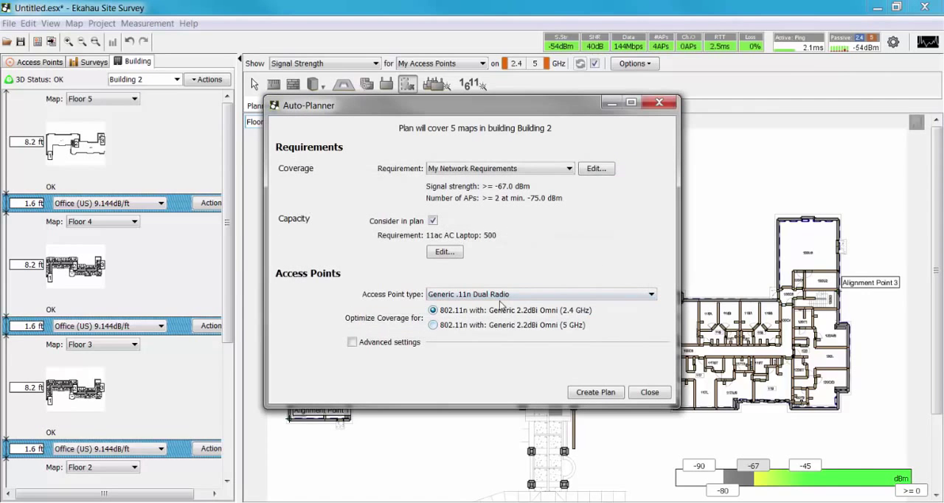
Set the access point type to Generic .11n/ac 4x4:4 Dual Radio and optimize coverage for 802.11ac with Generic 2.2dBi Omni (5 GHz).
{"action": "left_click", "coordinate": [561, 297]}
{"action": "mouse_move", "coordinate": [651, 312]}
{"action": "left_mouse_down"}
{"action": "mouse_move", "coordinate": [649, 374]}
{"action": "mouse_move", "coordinate": [652, 323]}
{"action": "left_mouse_up"}
{"action": "left_click", "coordinate": [551, 328]}
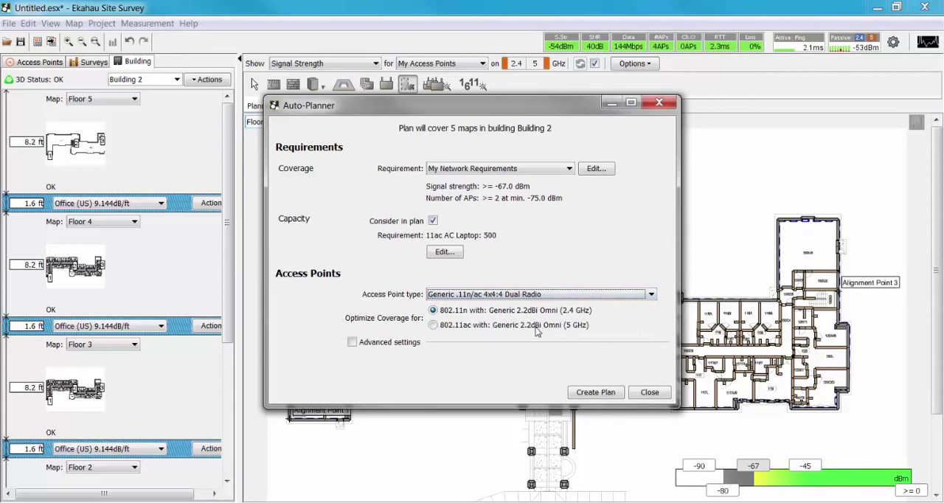
{"action": "left_click", "coordinate": [450, 327]}
Enable the advanced settings, add the U-NII 3 (149-165) channels for 5 GHz and create the access point plan.
{"action": "left_click", "coordinate": [352, 341]}
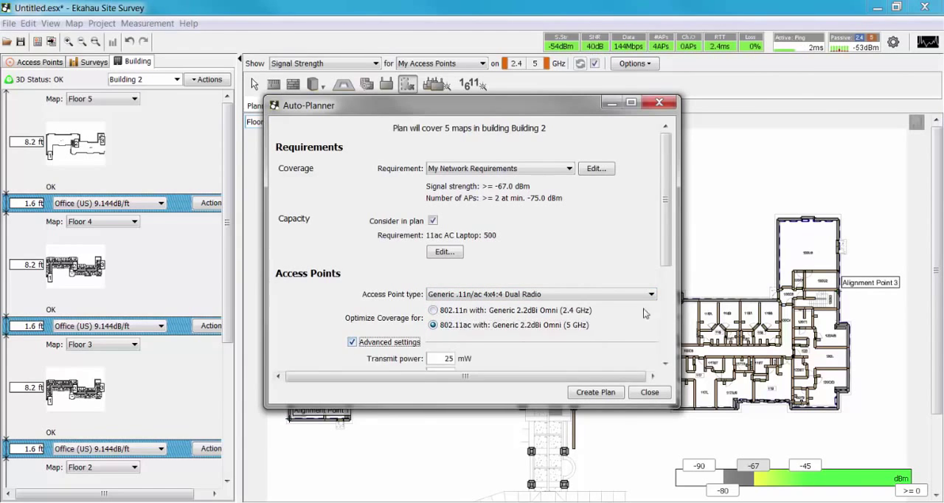
{"action": "scroll", "coordinate": [670, 256], "scroll_direction": "down", "scroll_amount": 1}
{"action": "scroll", "coordinate": [670, 256], "scroll_direction": "down", "scroll_amount": 3}
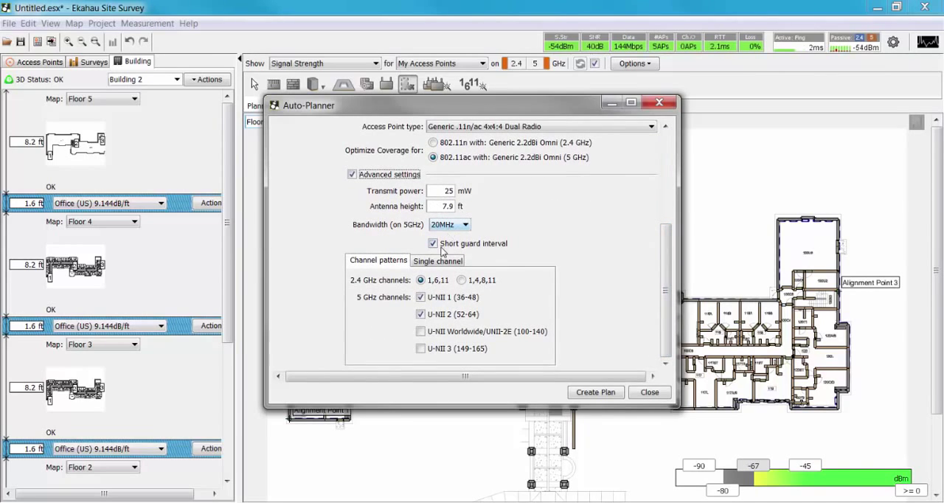
{"action": "left_click", "coordinate": [420, 349]}
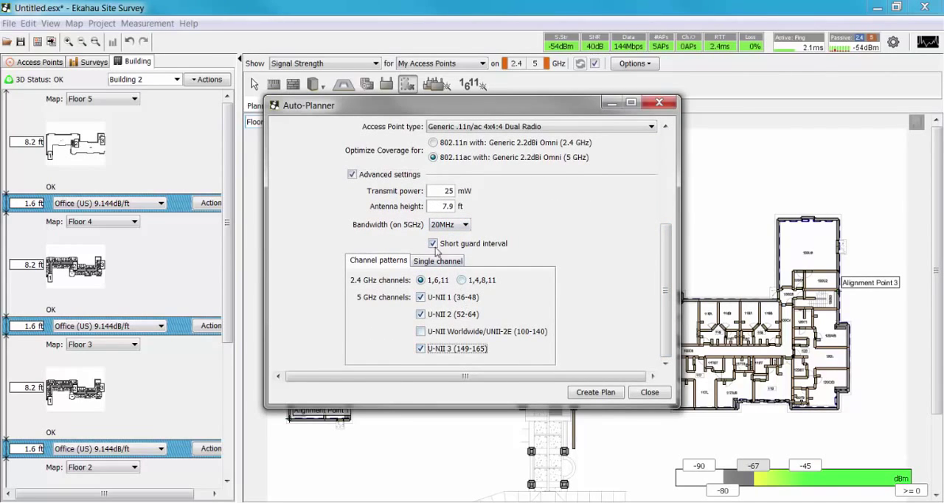
{"action": "left_click", "coordinate": [596, 392]}
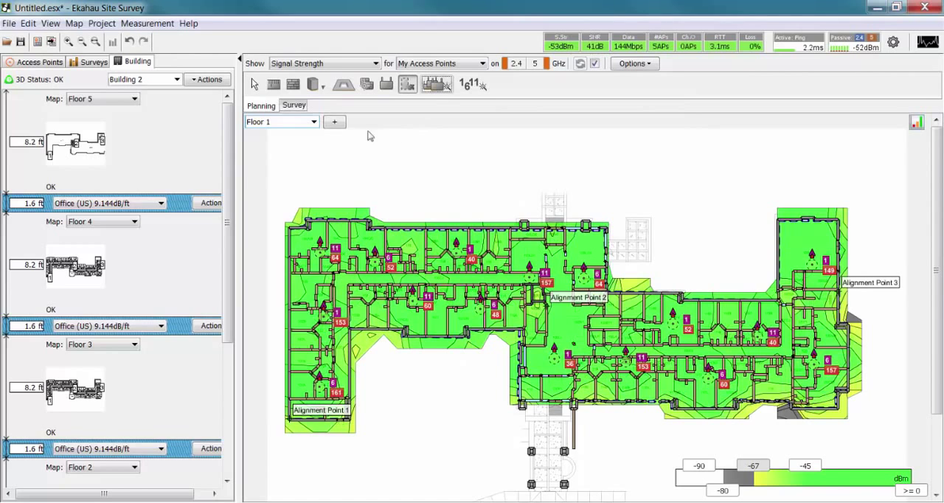
View the planned signal strength on Floor 2 and switch its visualization to Network Issues.
{"action": "left_click", "coordinate": [253, 84]}
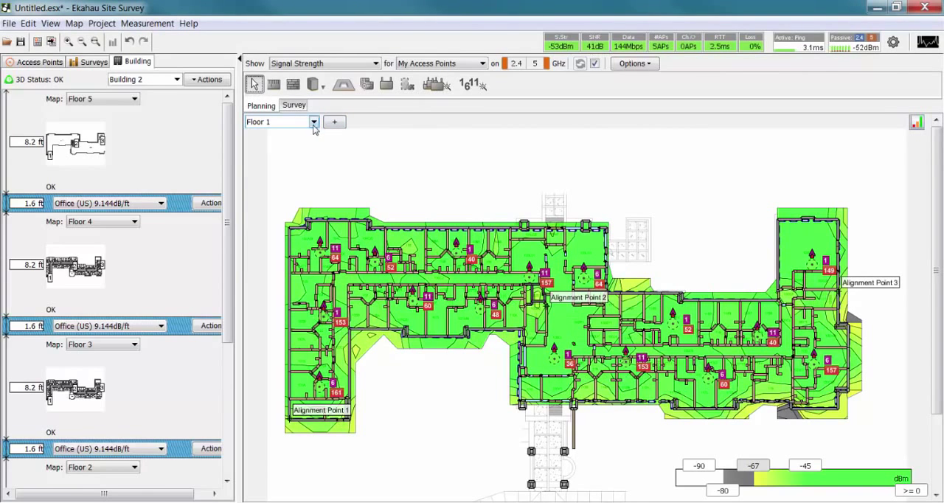
{"action": "left_click", "coordinate": [313, 123]}
{"action": "left_click", "coordinate": [297, 145]}
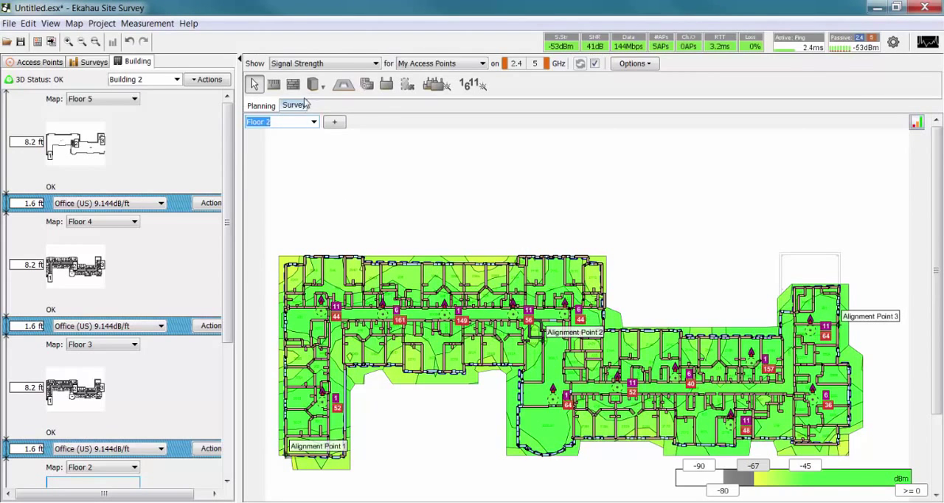
{"action": "left_click", "coordinate": [345, 65]}
{"action": "left_click", "coordinate": [324, 196]}
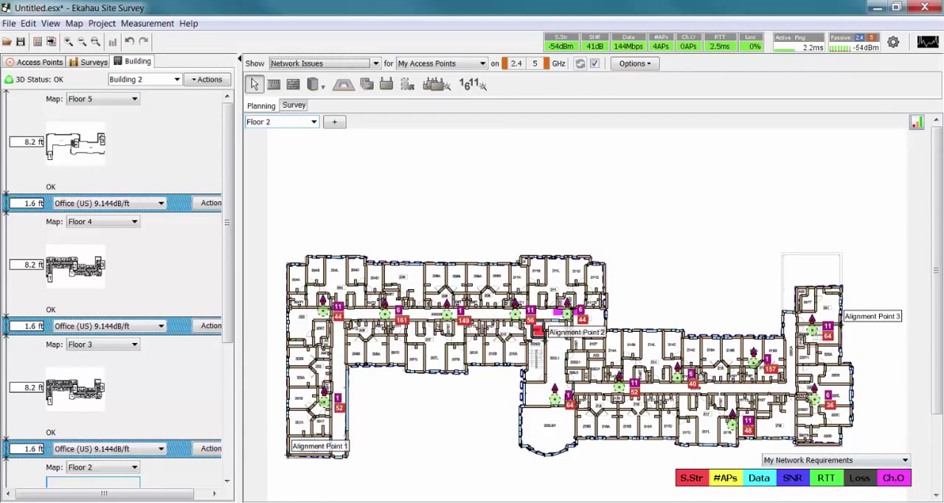
Examine the Network Issues visualization on Floor 3, Floor 4 and Floor 5 in turn.
{"action": "left_click", "coordinate": [313, 122]}
{"action": "left_click", "coordinate": [292, 150]}
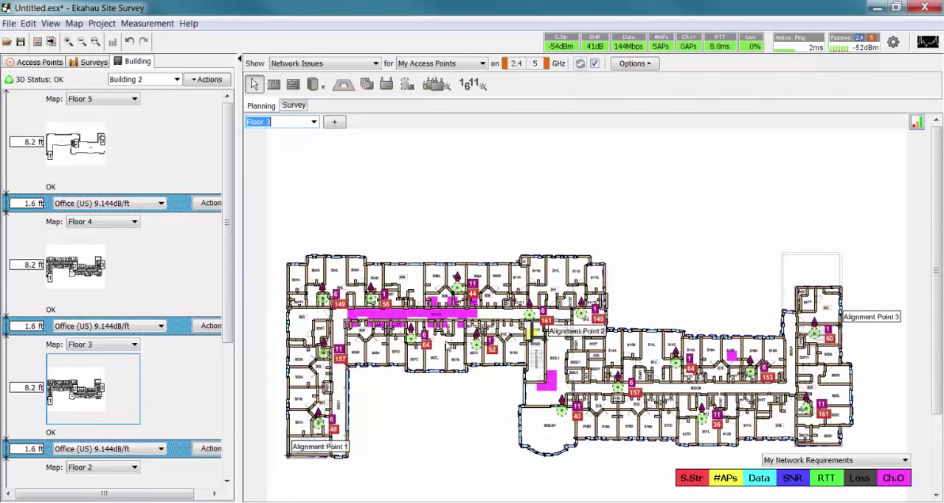
{"action": "left_click", "coordinate": [311, 122]}
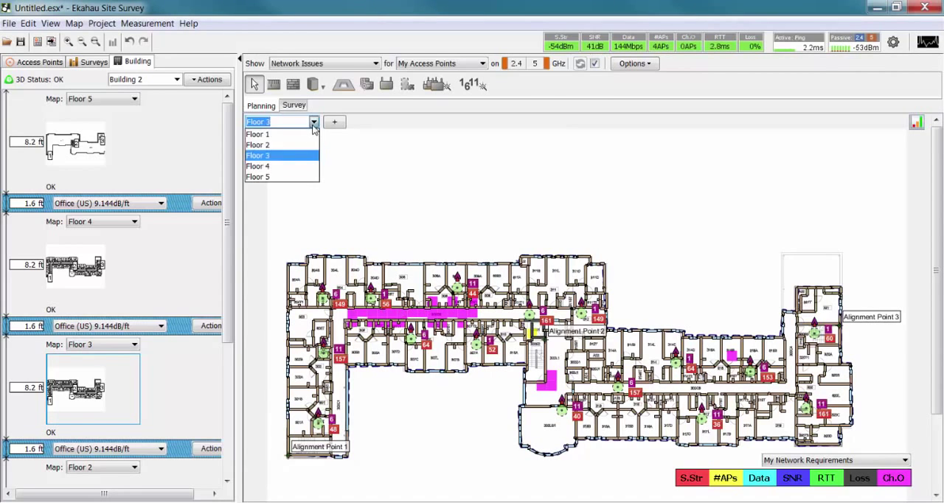
{"action": "left_click", "coordinate": [287, 163]}
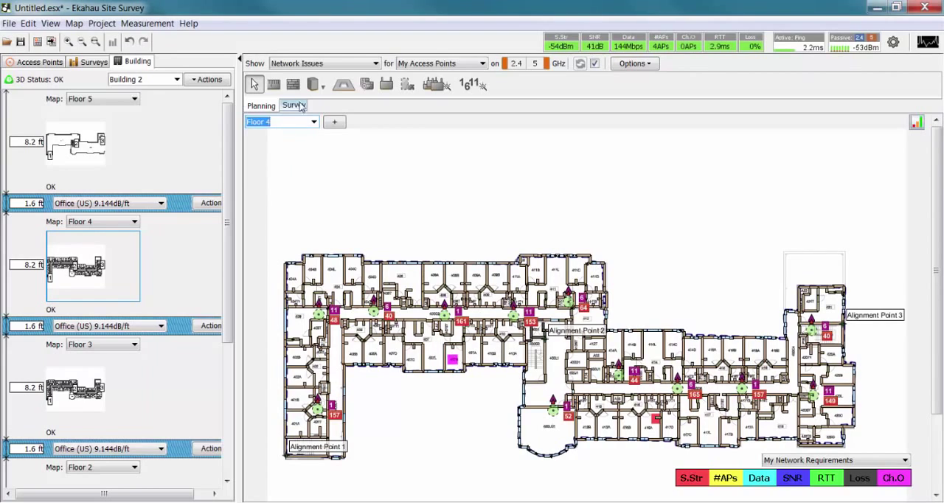
{"action": "left_click", "coordinate": [314, 123]}
{"action": "left_click", "coordinate": [289, 174]}
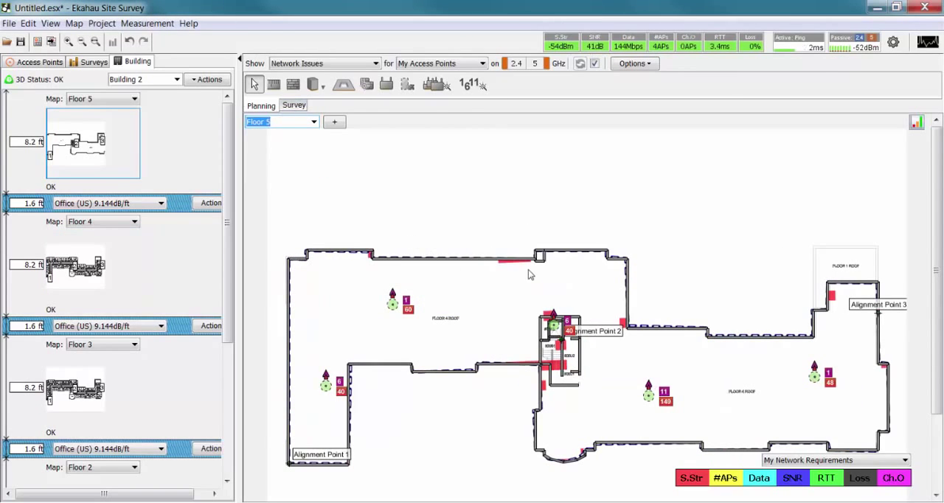
{"action": "mouse_move", "coordinate": [517, 267]}
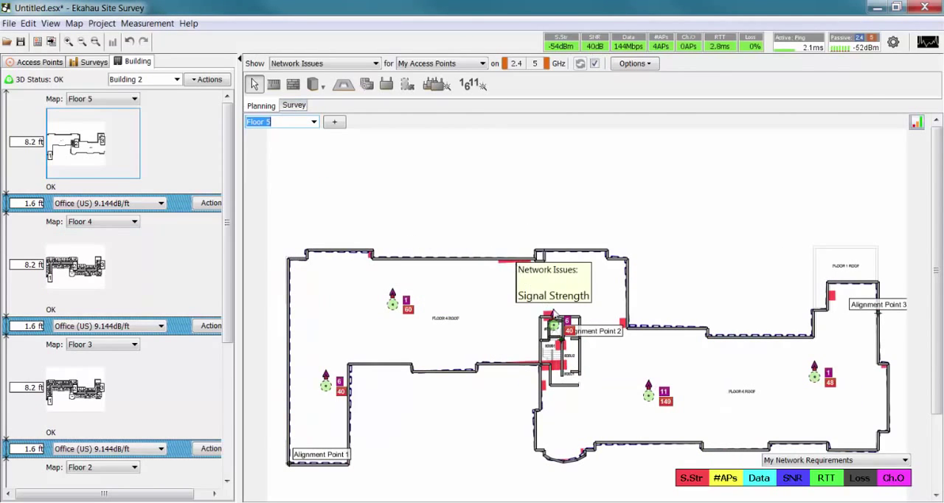
Return to Floor 3 and display Channel Overlap to inspect the long corridor.
{"action": "left_click", "coordinate": [313, 122]}
{"action": "left_click", "coordinate": [284, 156]}
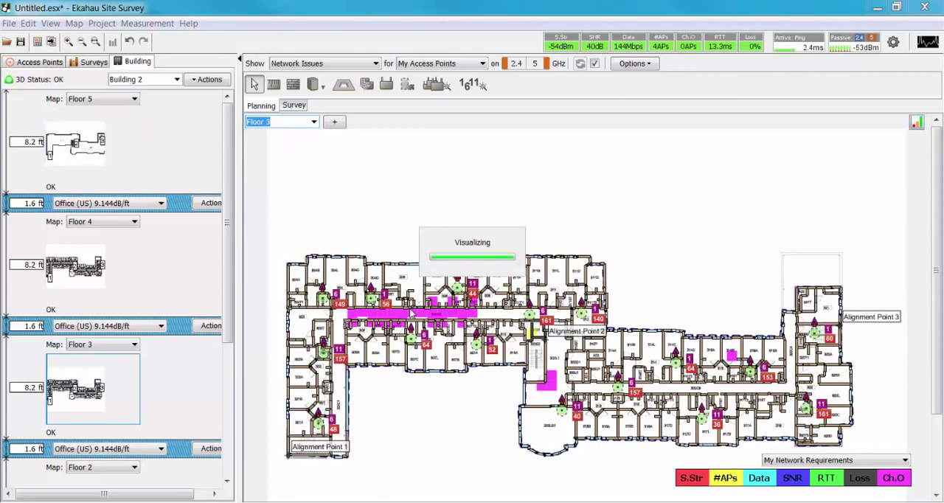
{"action": "left_click", "coordinate": [315, 65]}
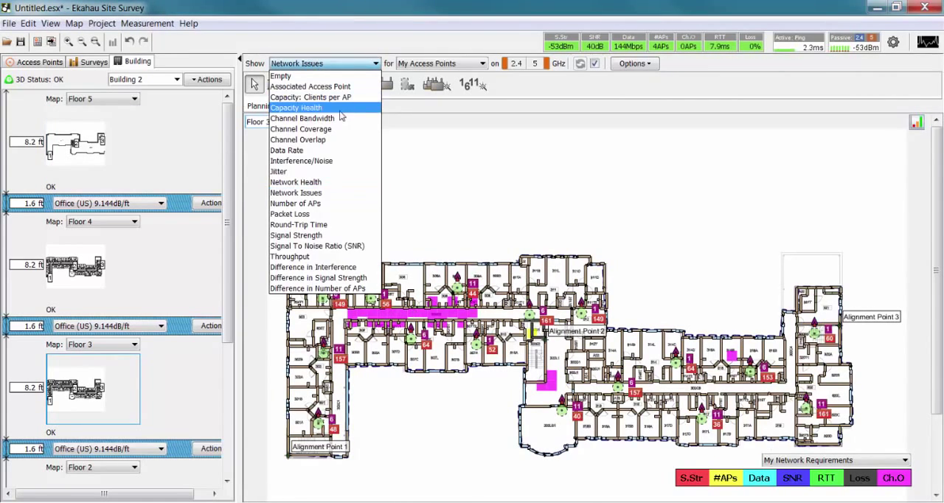
{"action": "left_click", "coordinate": [324, 148]}
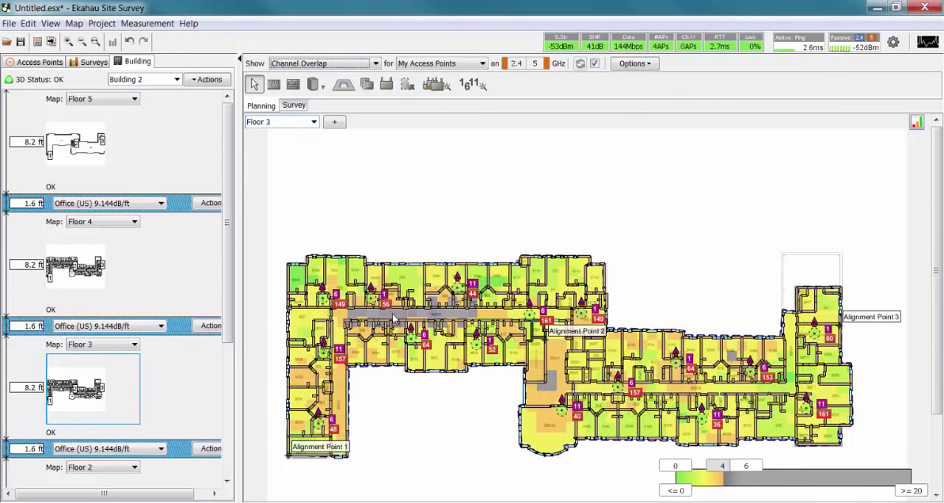
{"action": "mouse_move", "coordinate": [392, 314]}
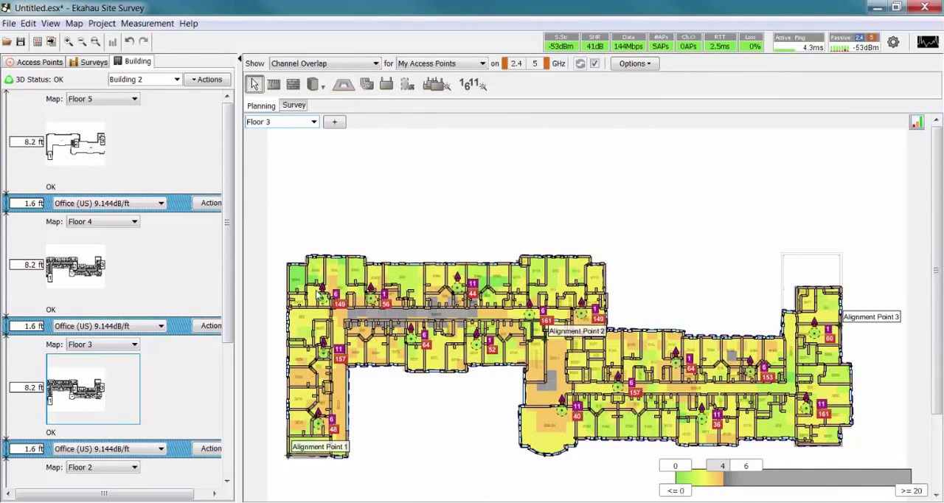
Set the 2.4 GHz radio (n6) of Floor 3's access point on channels 6 and 64 to 0 mW transmit power.
{"action": "mouse_move", "coordinate": [411, 333]}
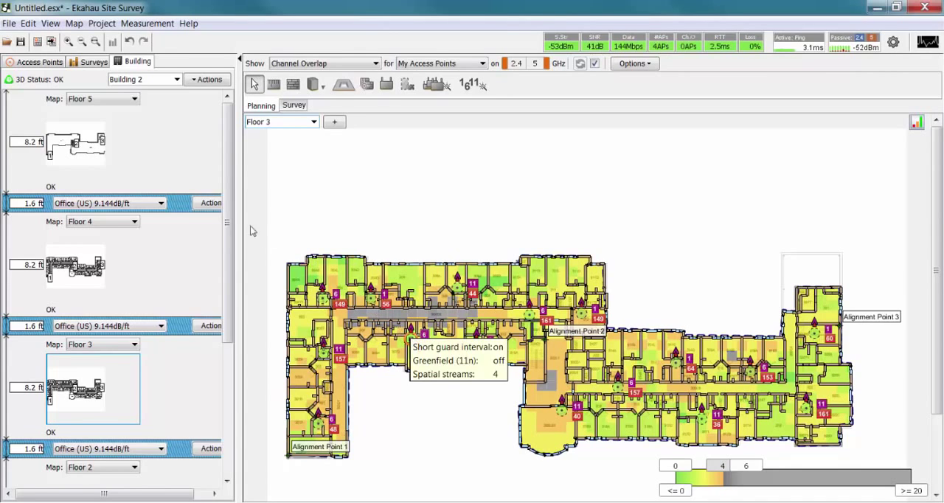
{"action": "left_click", "coordinate": [34, 61]}
{"action": "left_click_drag", "start_coordinate": [231, 170], "coordinate": [240, 309]}
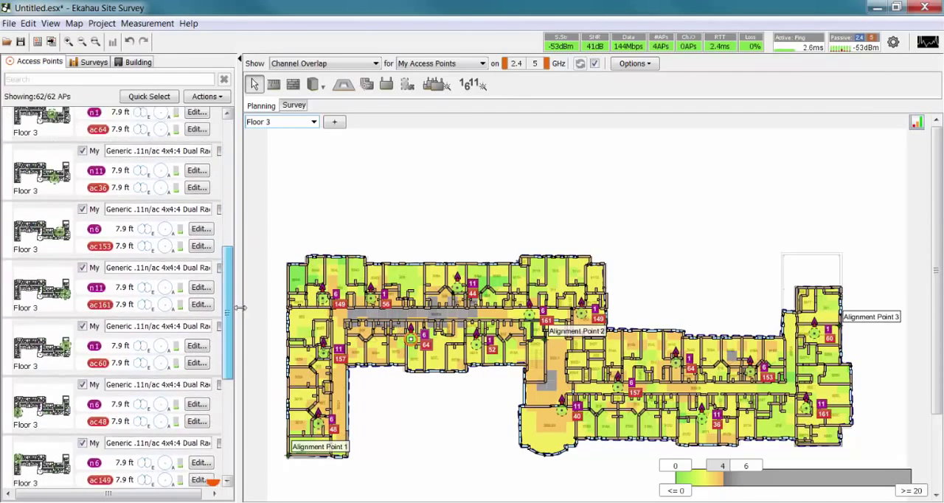
{"action": "scroll", "coordinate": [110, 369], "scroll_direction": "down", "scroll_amount": 5}
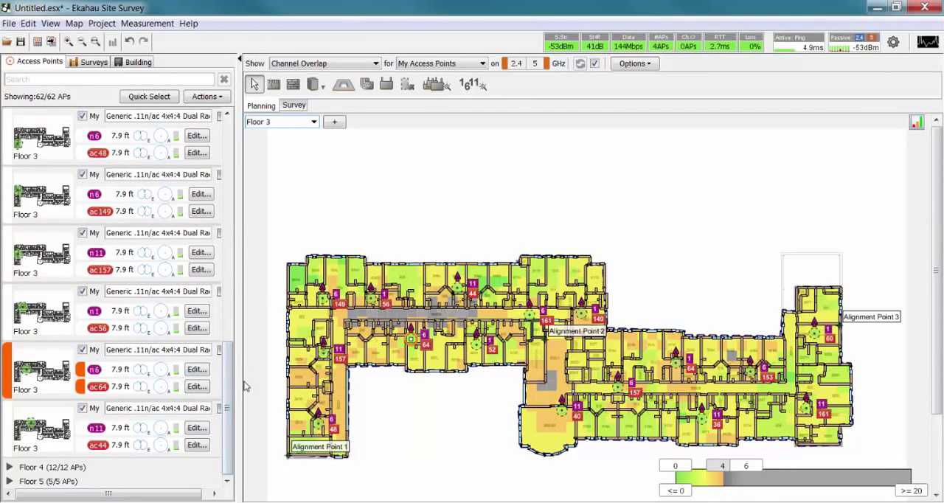
{"action": "left_click", "coordinate": [198, 369]}
{"action": "left_click_drag", "start_coordinate": [245, 245], "coordinate": [203, 242]}
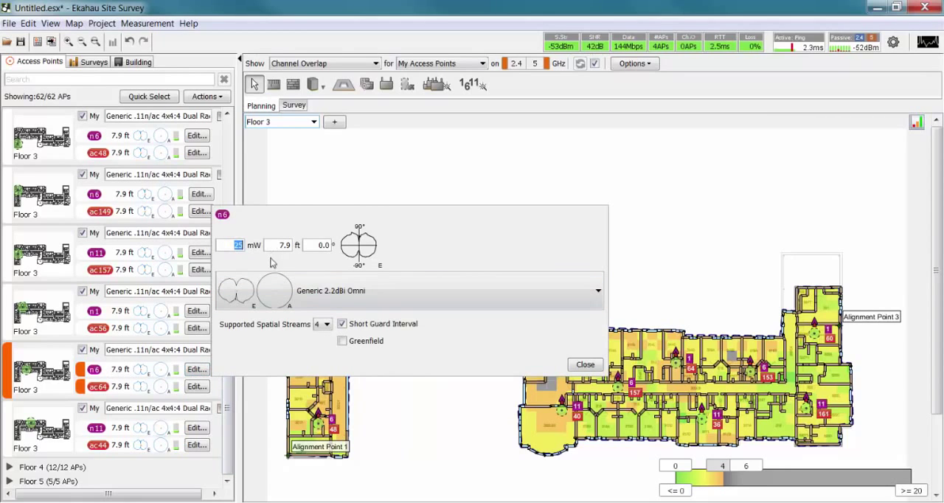
{"action": "left_click", "coordinate": [588, 367]}
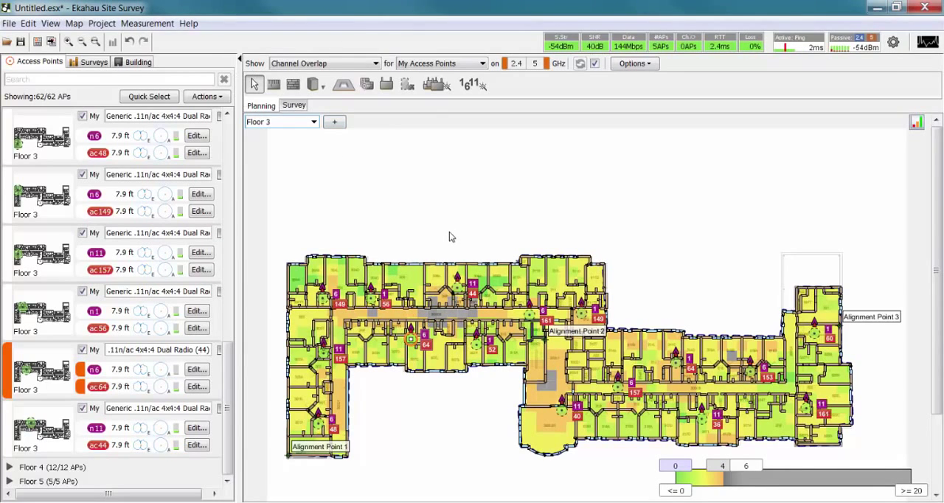
Display Signal Strength on Floor 3 for All Access Points.
{"action": "left_click", "coordinate": [338, 64]}
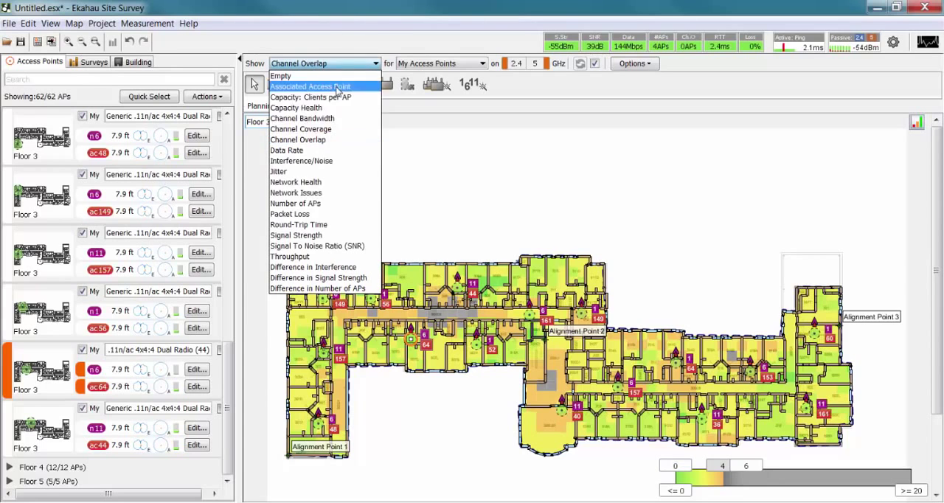
{"action": "left_click", "coordinate": [320, 240]}
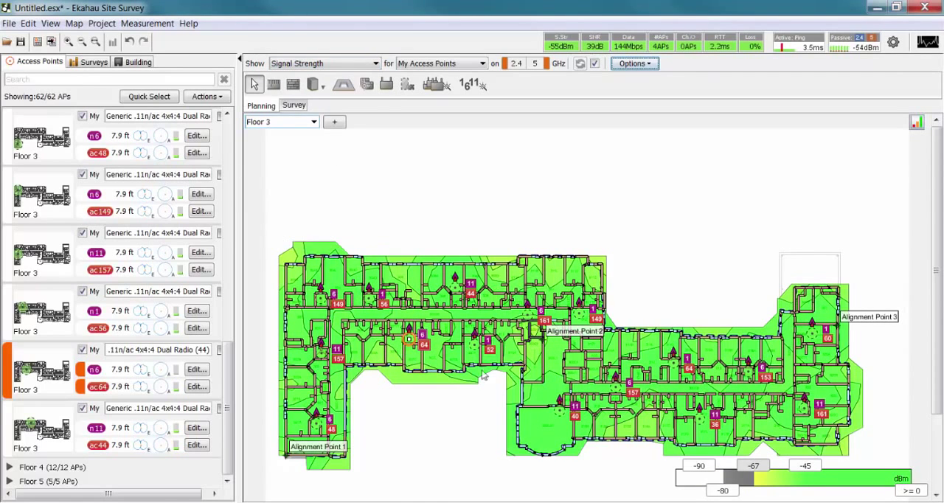
{"action": "left_click", "coordinate": [412, 65]}
{"action": "left_click", "coordinate": [427, 77]}
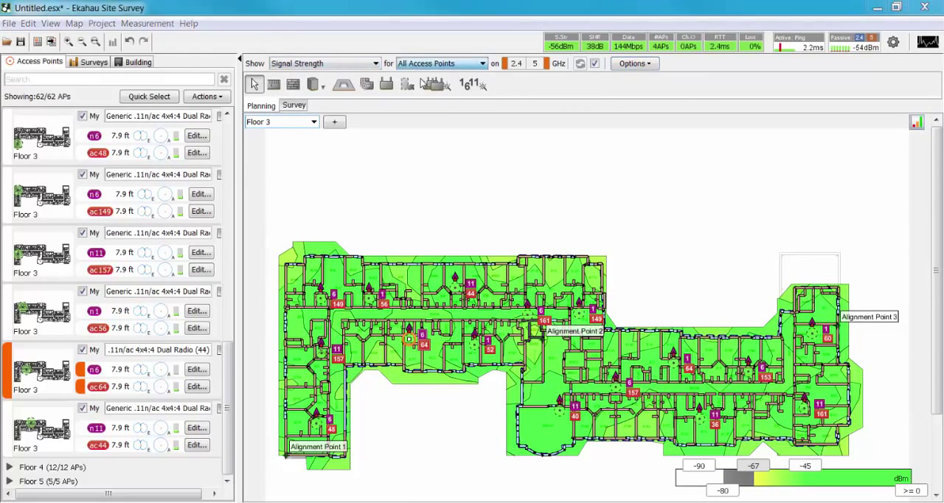